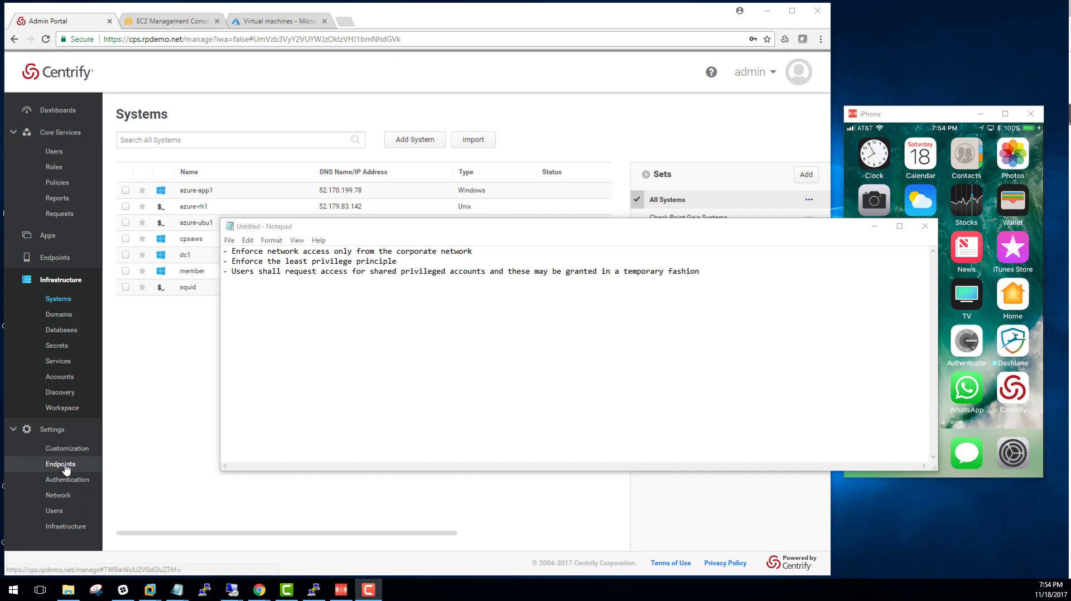
# Look over the Corporate IP Range entries under Network settings, then go back to the Systems list
pyautogui.click(60, 497)
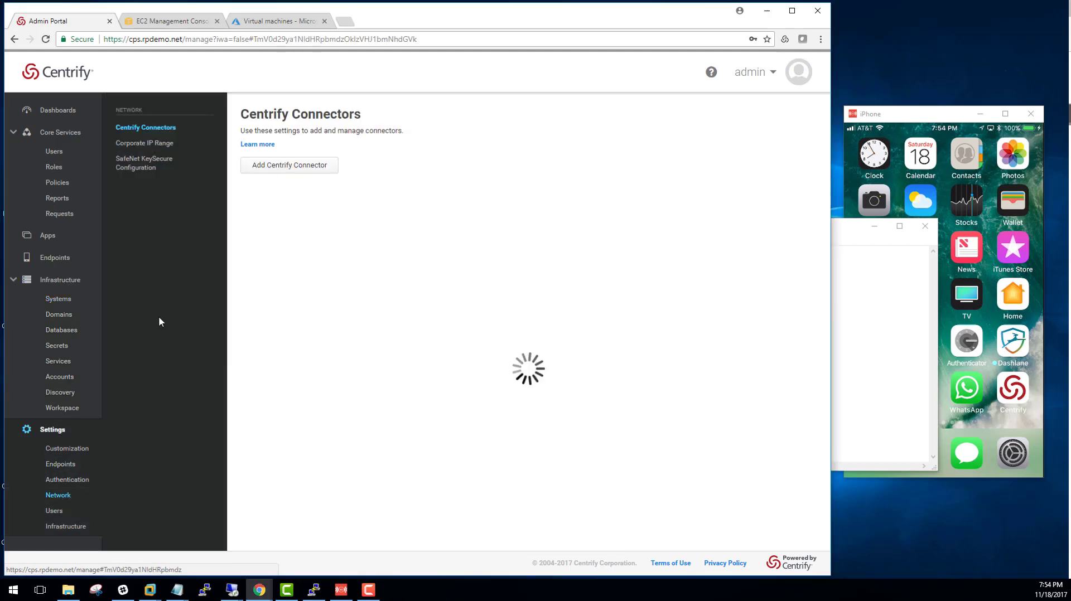
pyautogui.click(146, 144)
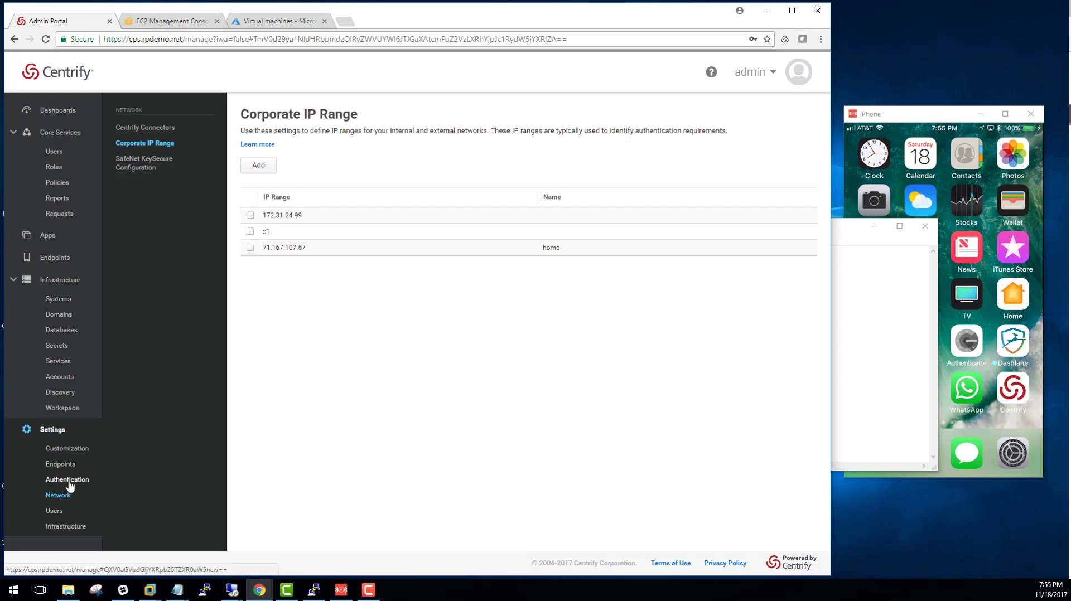
pyautogui.click(58, 300)
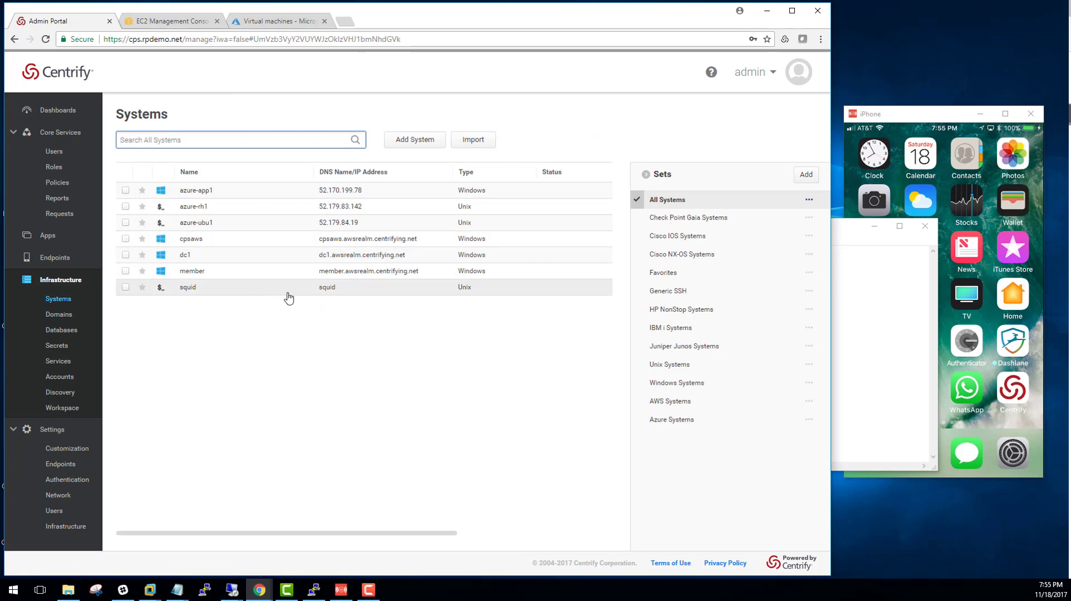
# Open the squid system and check its login policy rules, then its Accounts list
pyautogui.click(262, 293)
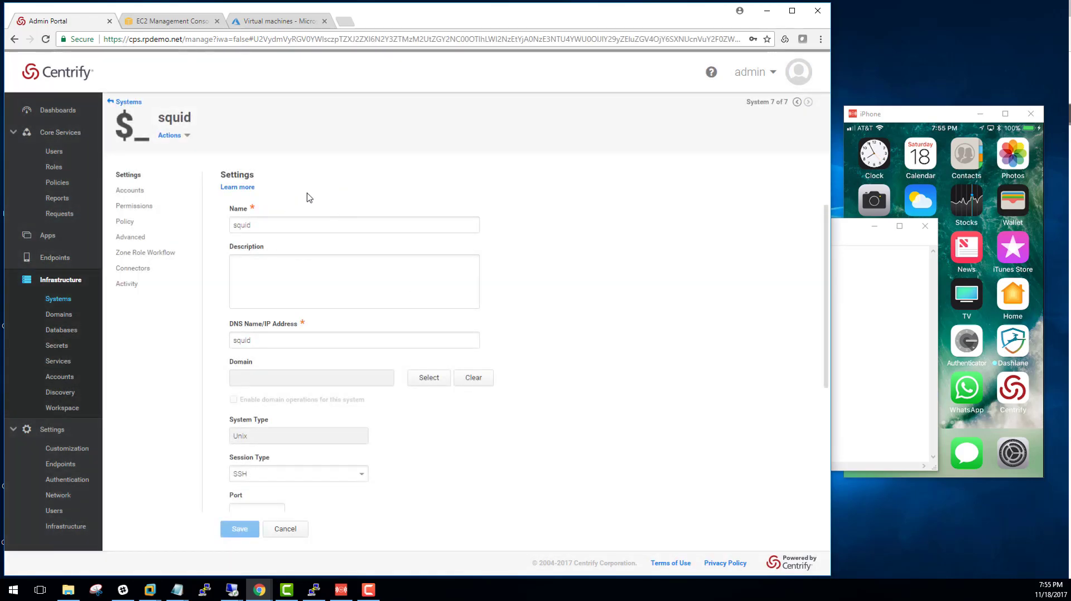
pyautogui.click(125, 222)
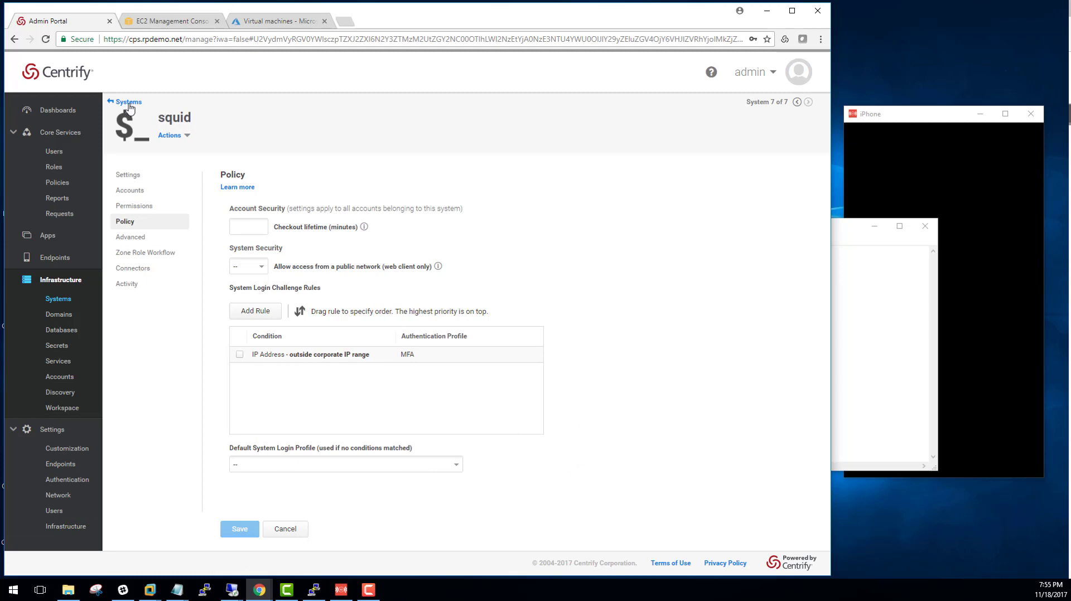
pyautogui.click(130, 191)
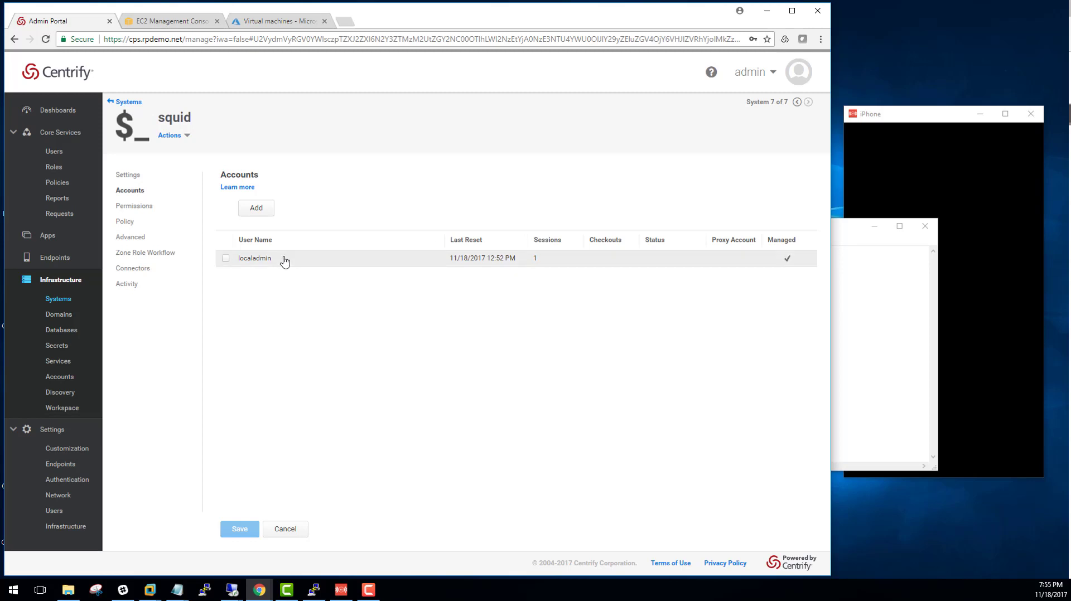
# Start a Login session on squid as localadmin, centre the terminal popup, then close it
pyautogui.moveTo(284, 260)
pyautogui.click(316, 269)
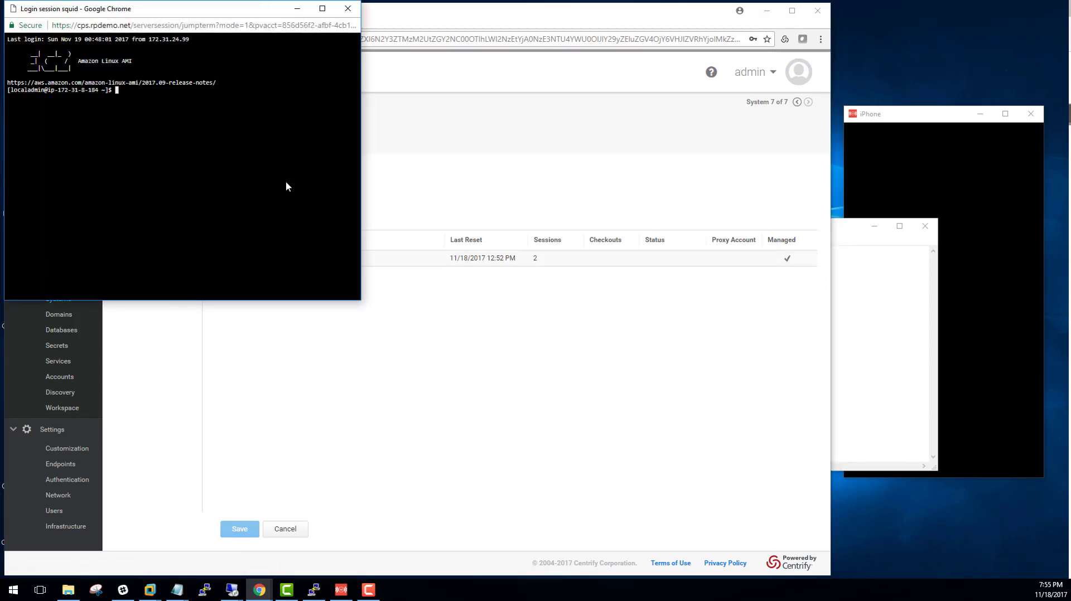
pyautogui.moveTo(159, 8); pyautogui.dragTo(312, 109)
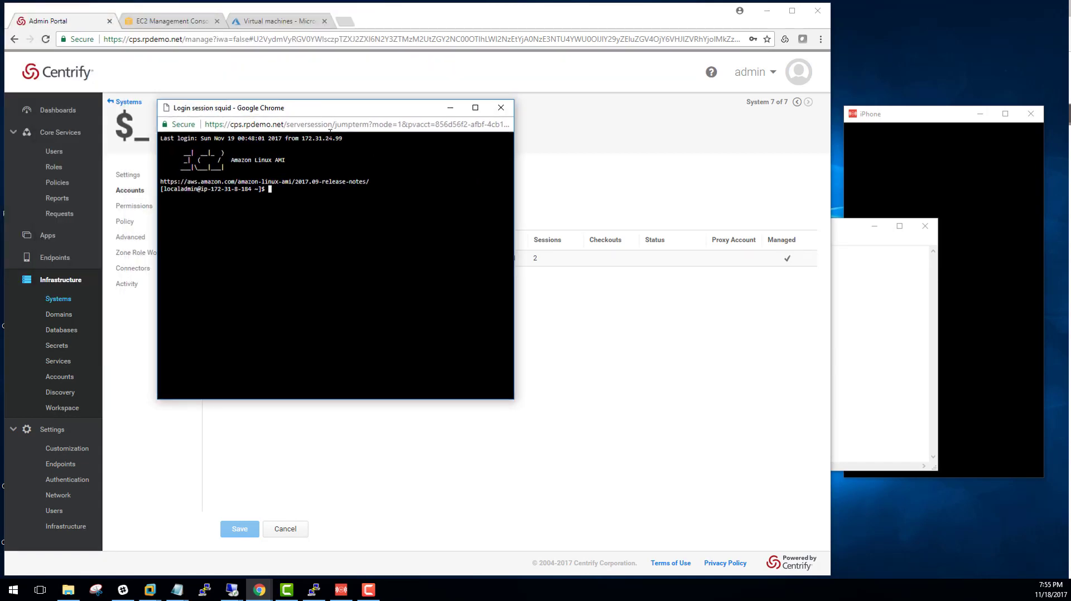
pyautogui.click(505, 112)
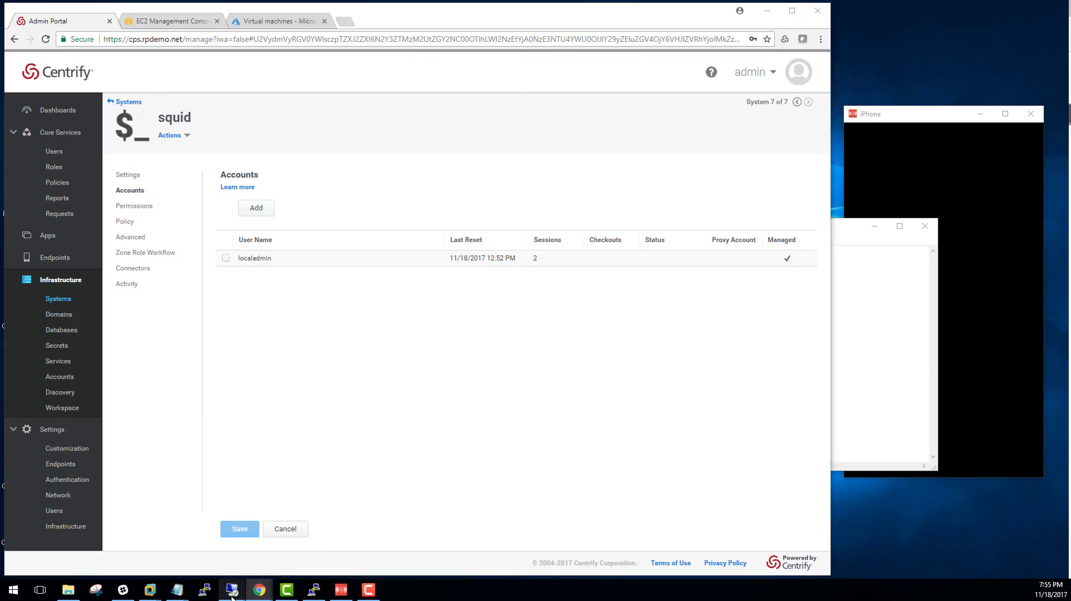
pyautogui.moveTo(232, 590)
pyautogui.moveTo(254, 562)
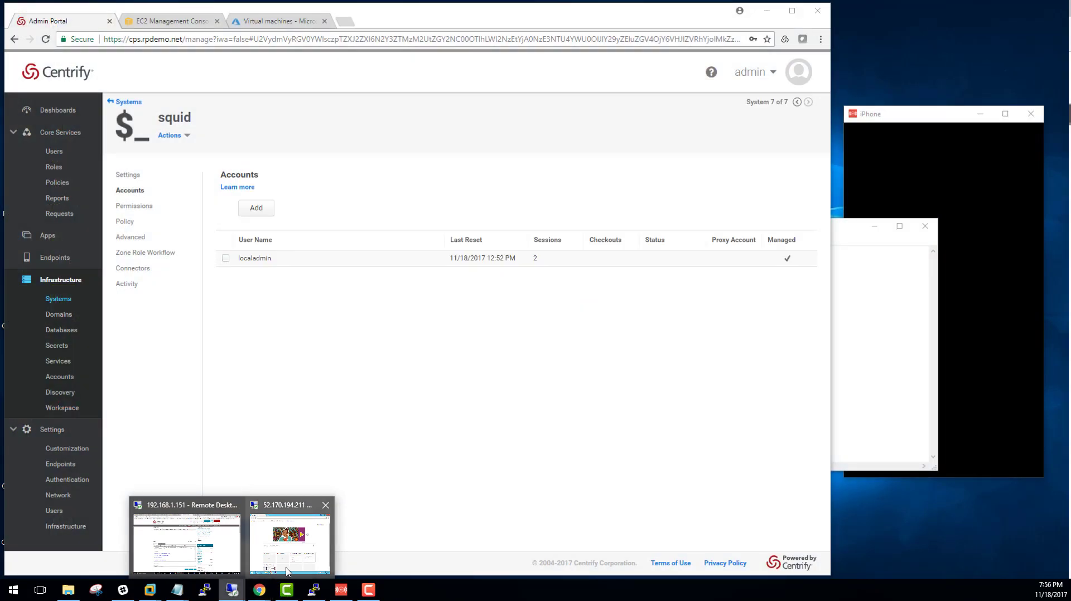
pyautogui.click(288, 572)
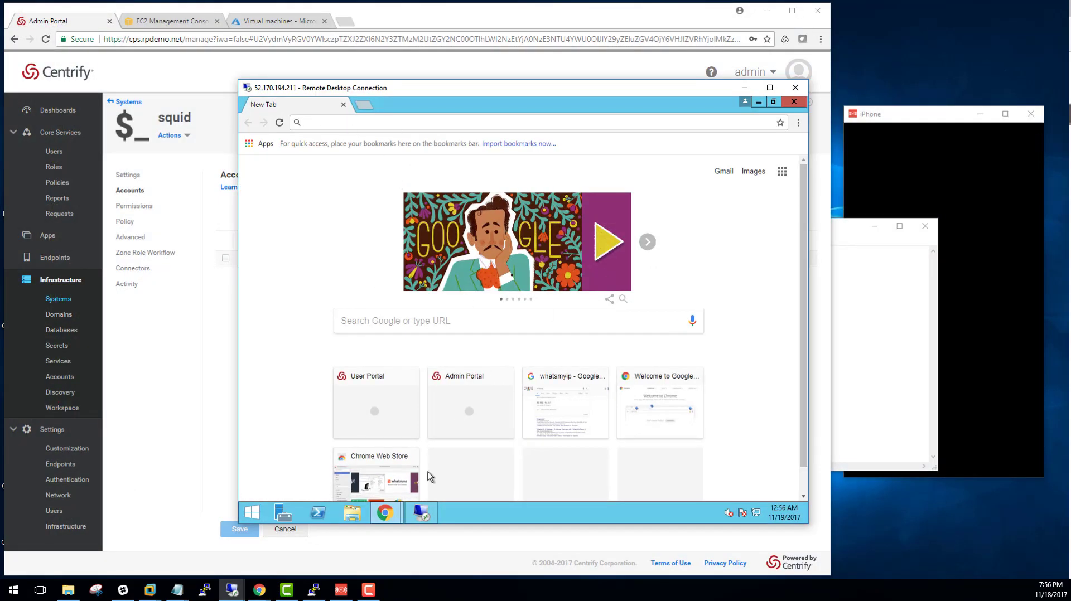
pyautogui.click(421, 513)
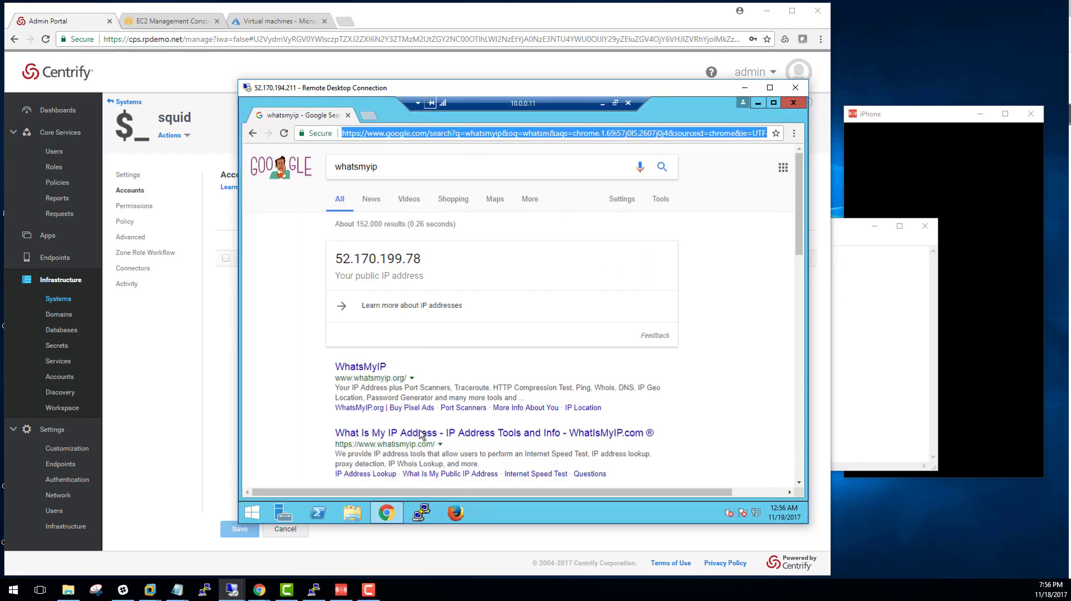
pyautogui.click(396, 514)
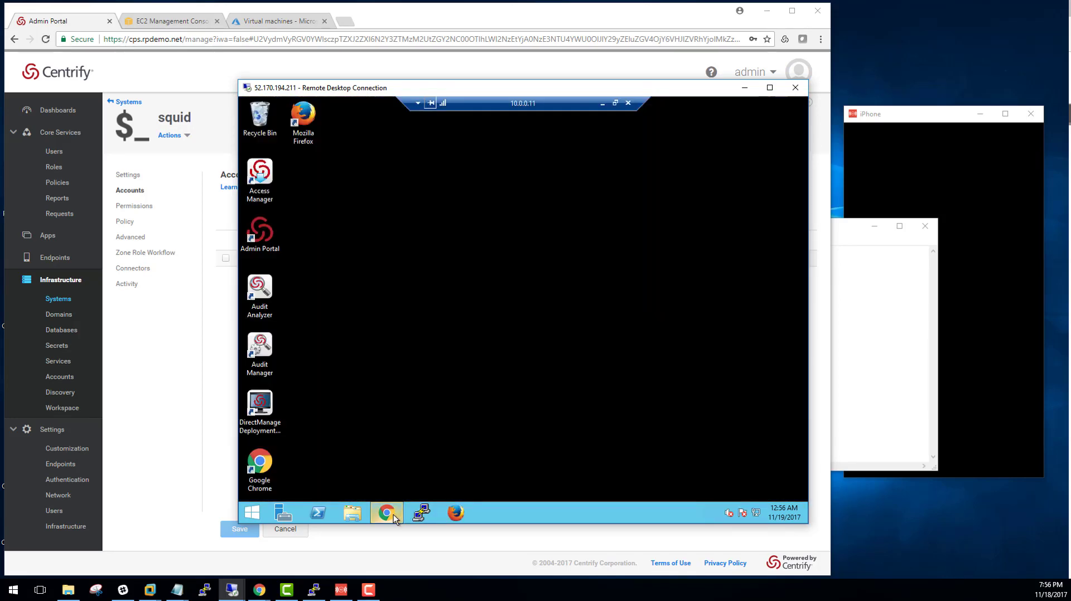
pyautogui.click(394, 514)
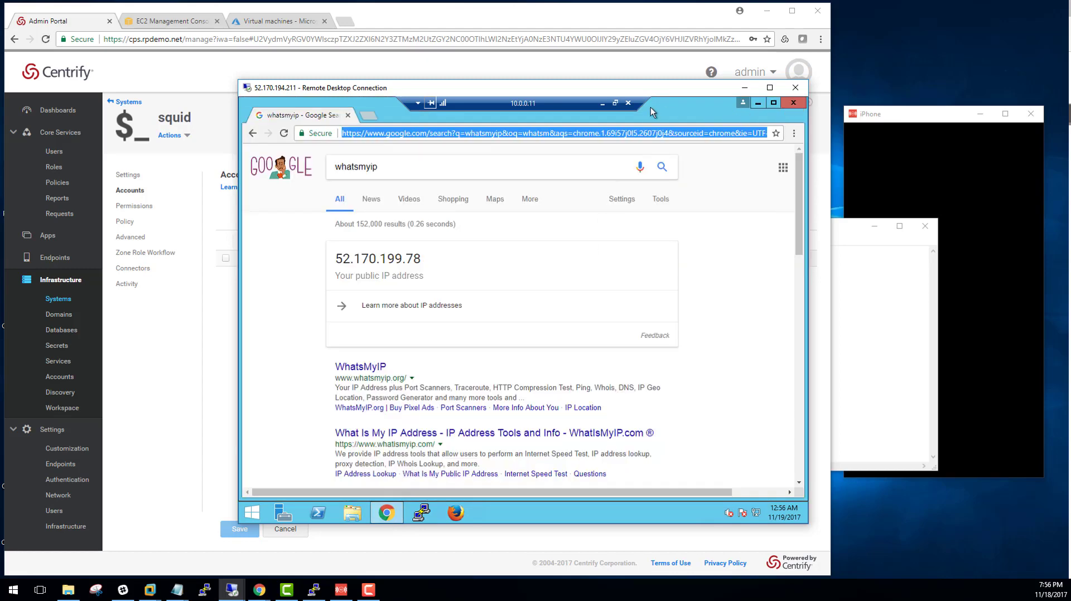
pyautogui.click(602, 103)
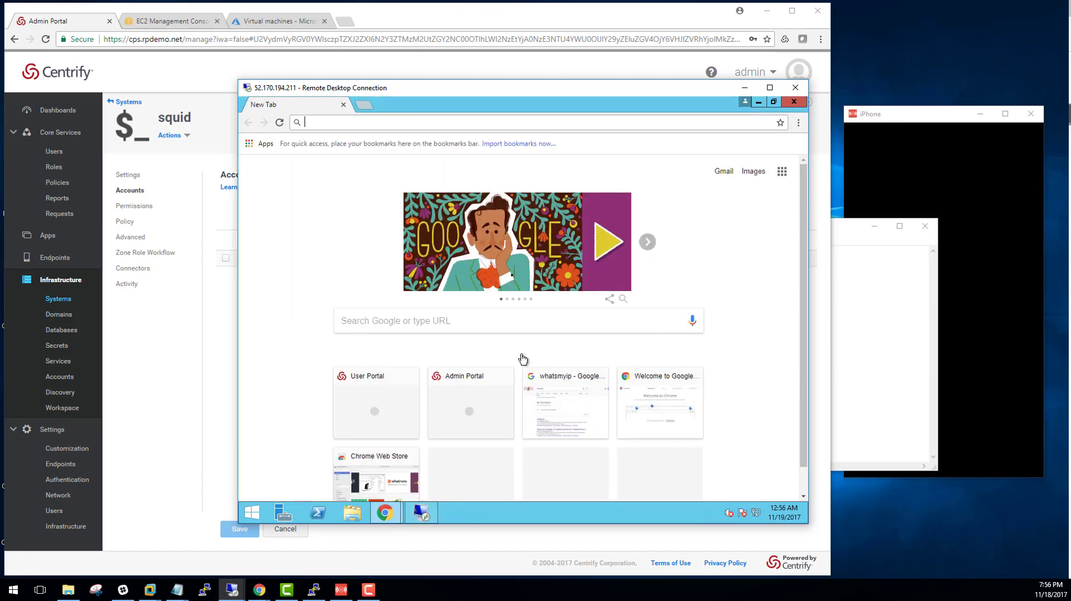
pyautogui.click(384, 513)
pyautogui.click(356, 465)
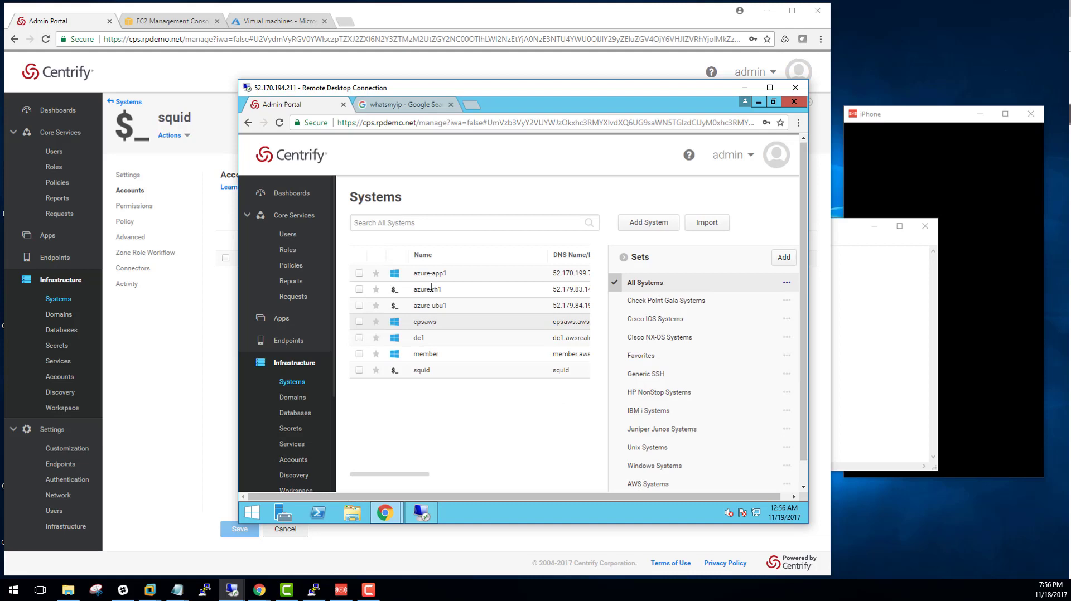
pyautogui.rightClick(429, 379)
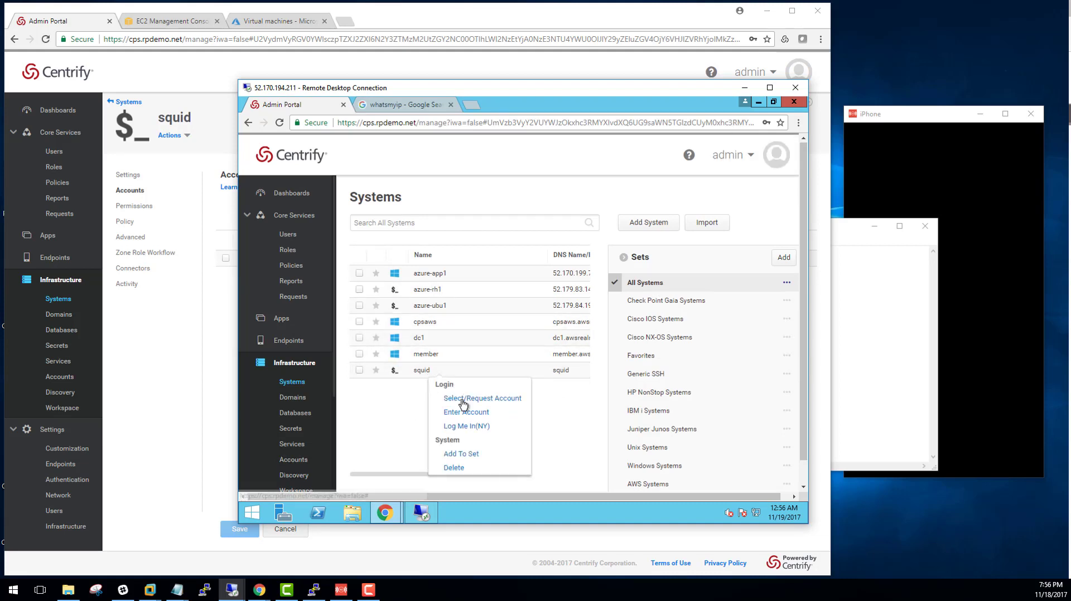
pyautogui.click(471, 400)
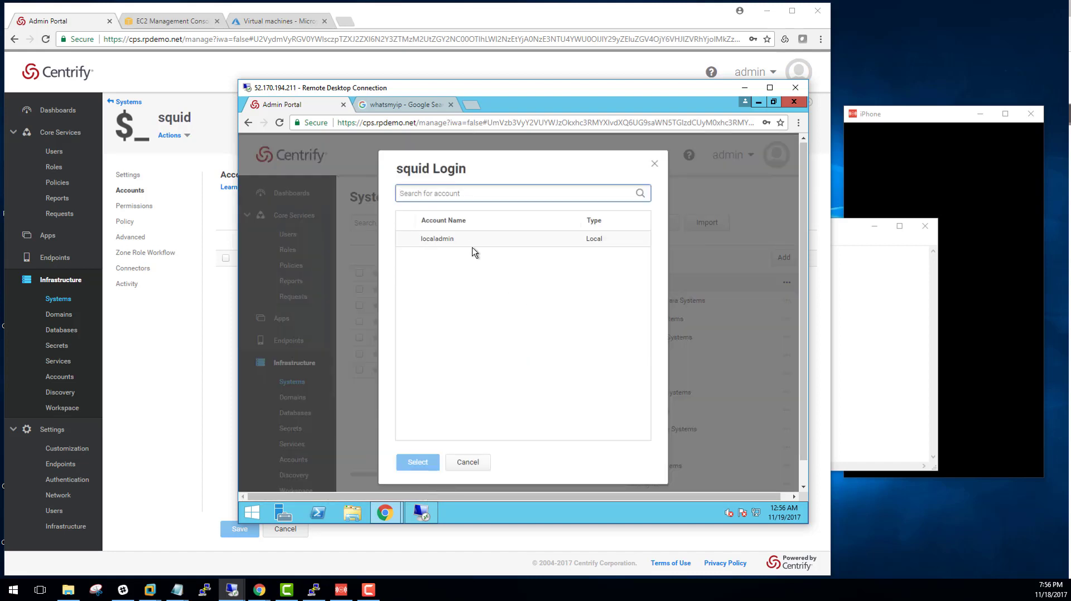
pyautogui.click(473, 243)
pyautogui.click(426, 465)
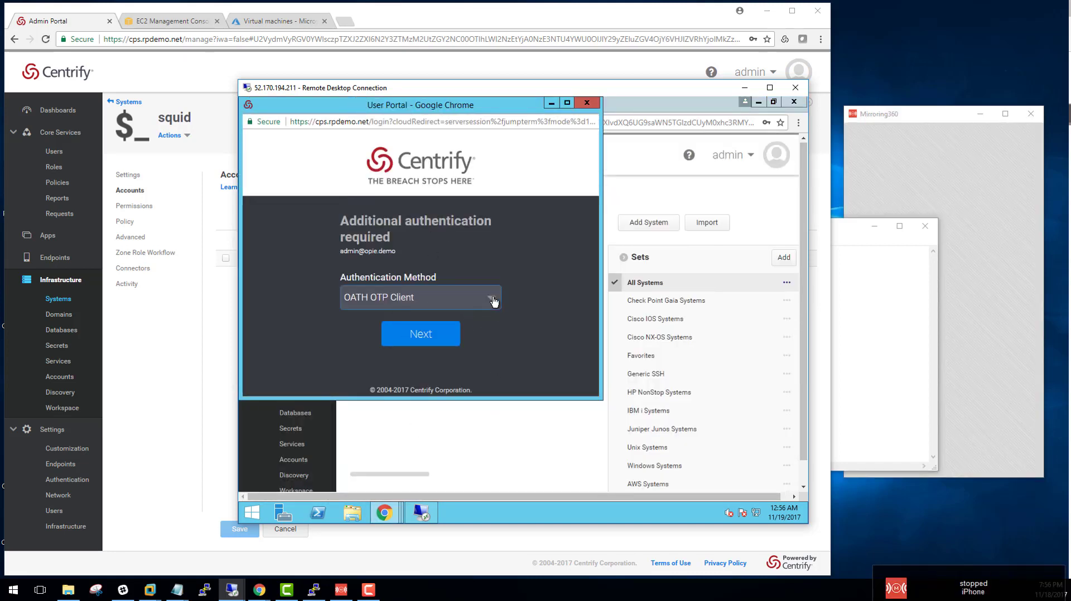
pyautogui.click(494, 301)
pyautogui.click(540, 284)
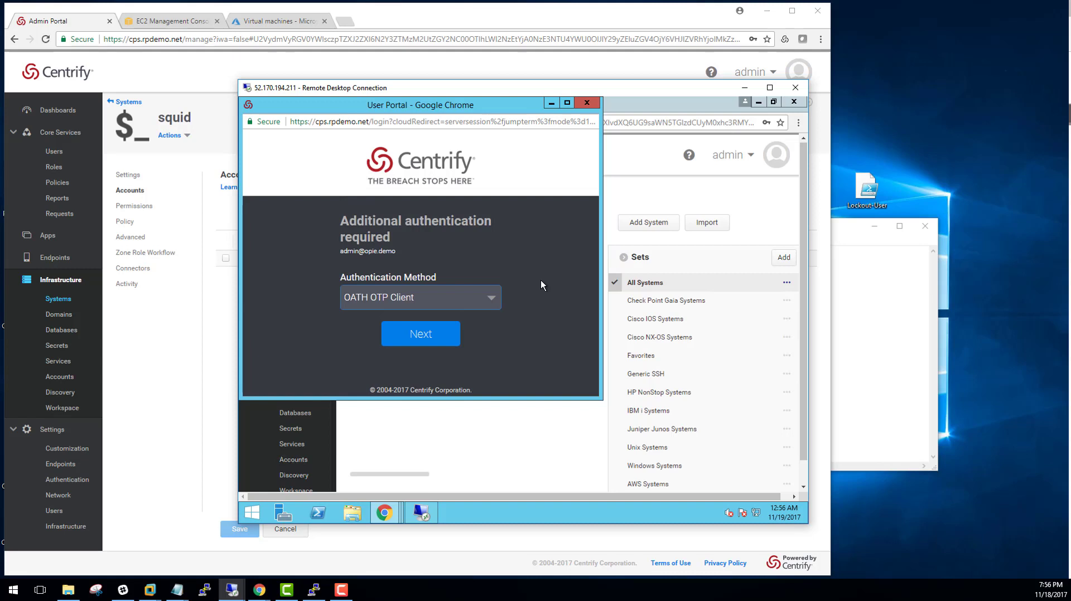
pyautogui.click(588, 103)
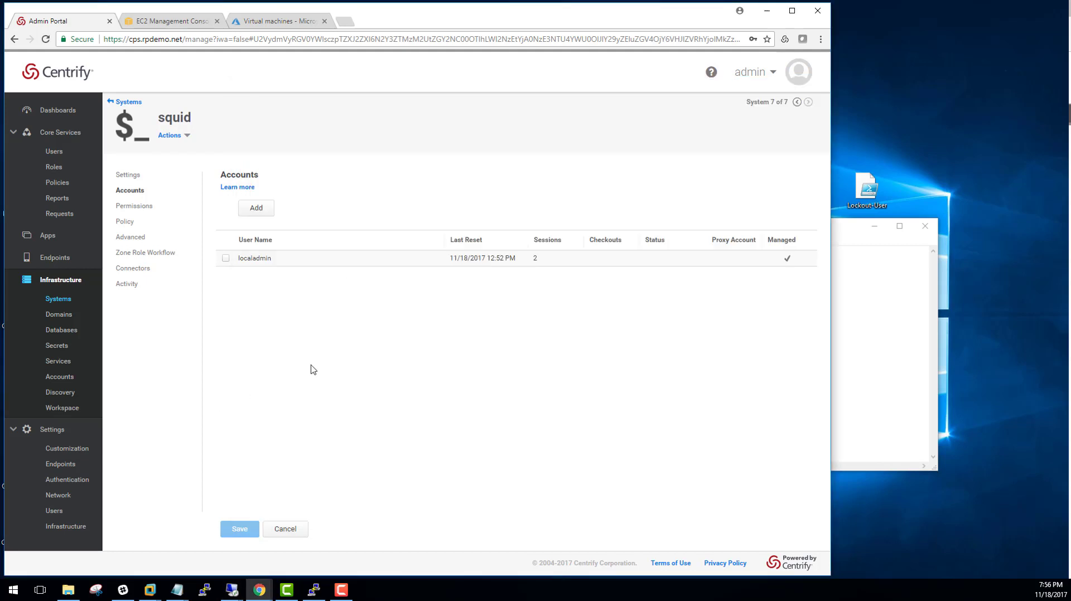
pyautogui.click(215, 407)
# Return to the Systems list and reload the end user's portal window
pyautogui.click(59, 299)
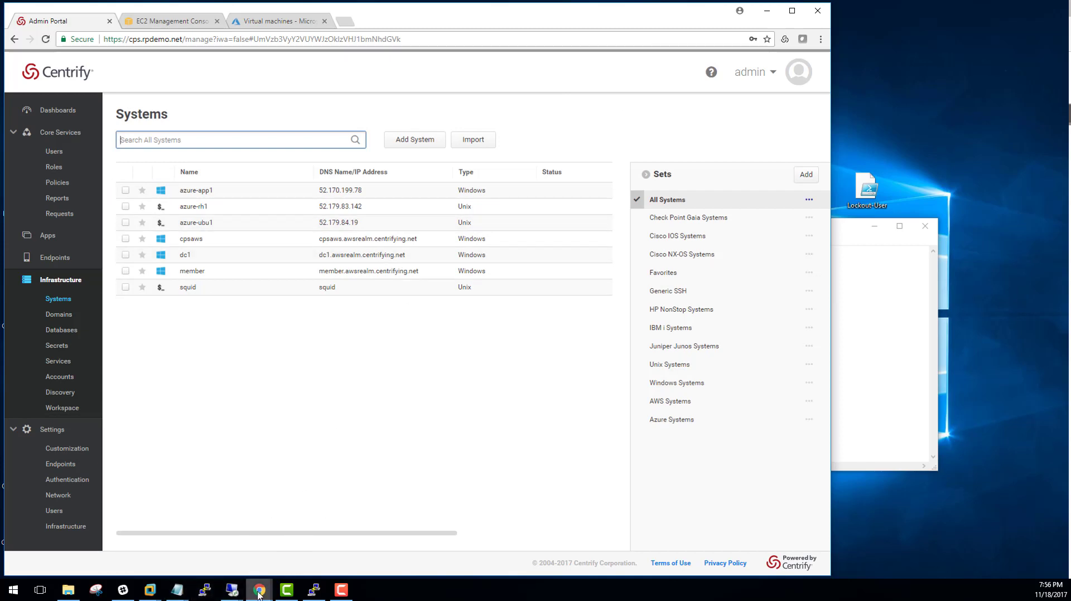
pyautogui.click(302, 548)
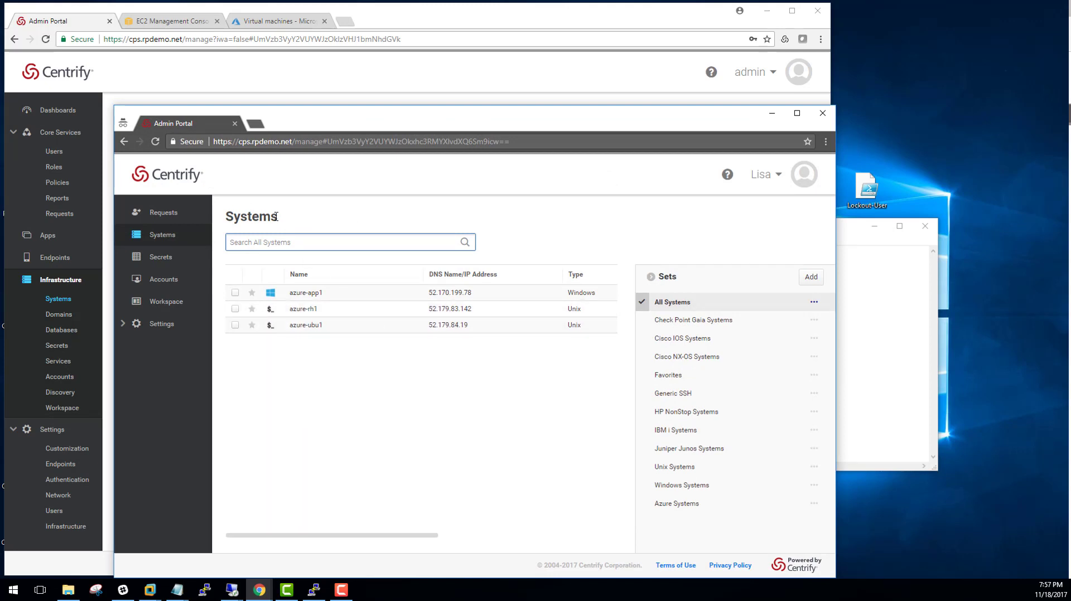
pyautogui.press('F5')
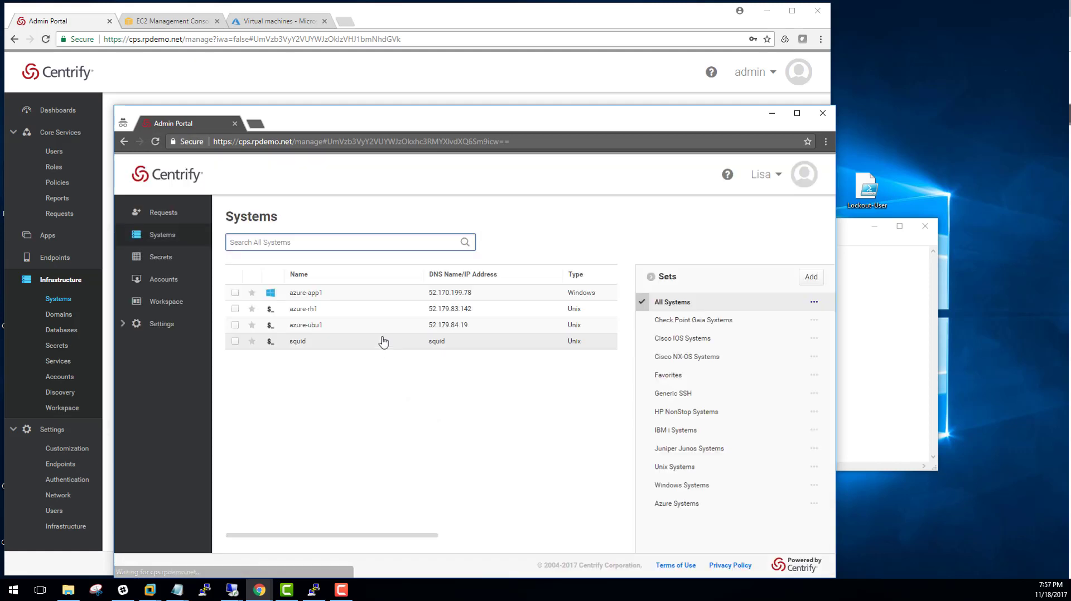
# As the end user, open squid's Select/Request Account dialog showing localadmin needs approval, then bring Notepad forward
pyautogui.rightClick(328, 347)
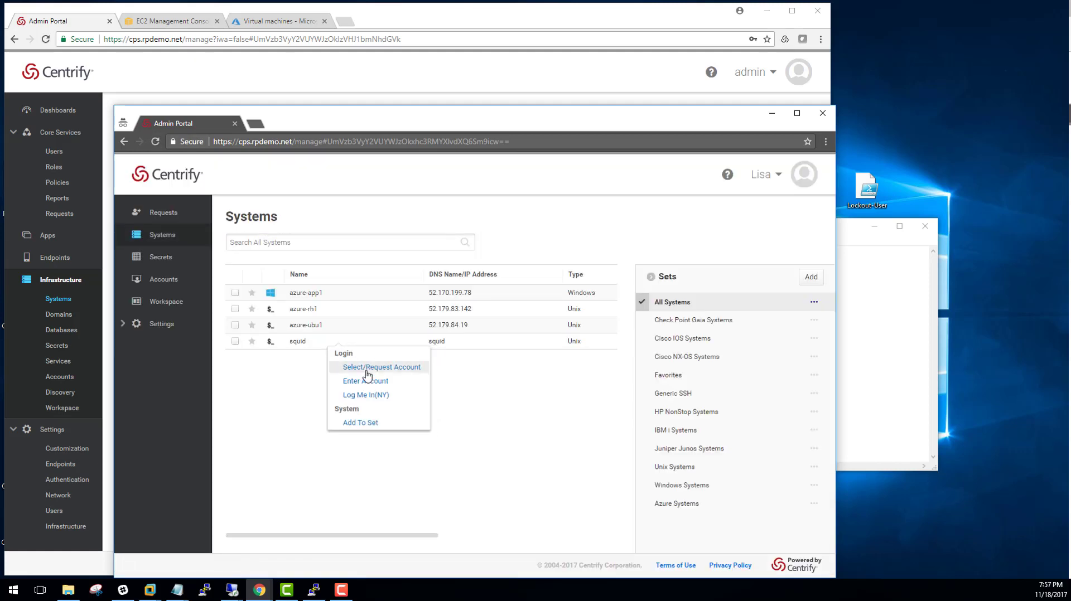
pyautogui.click(367, 371)
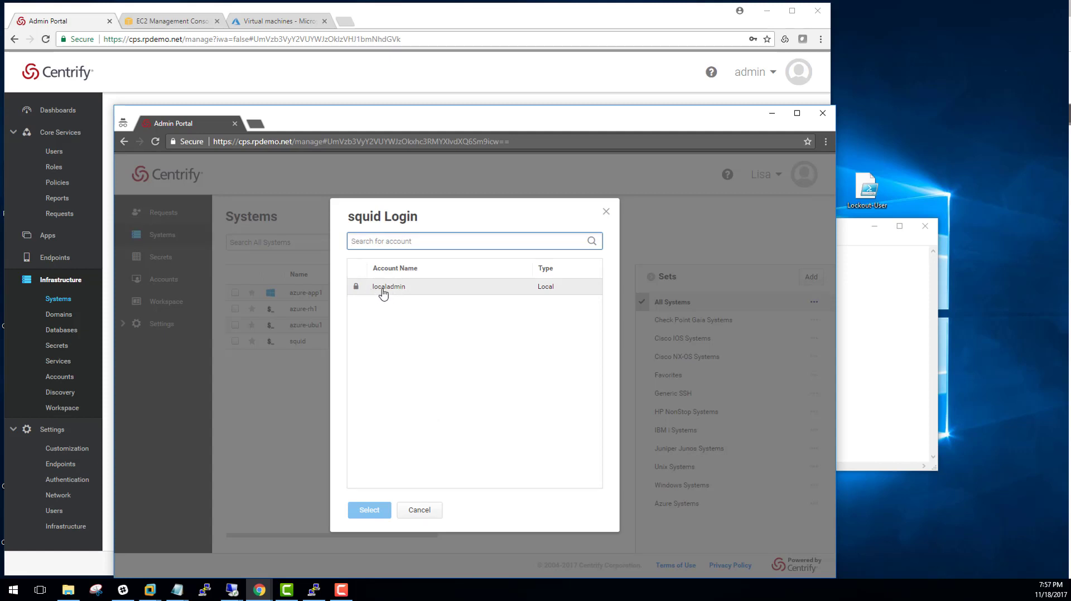
pyautogui.moveTo(357, 290)
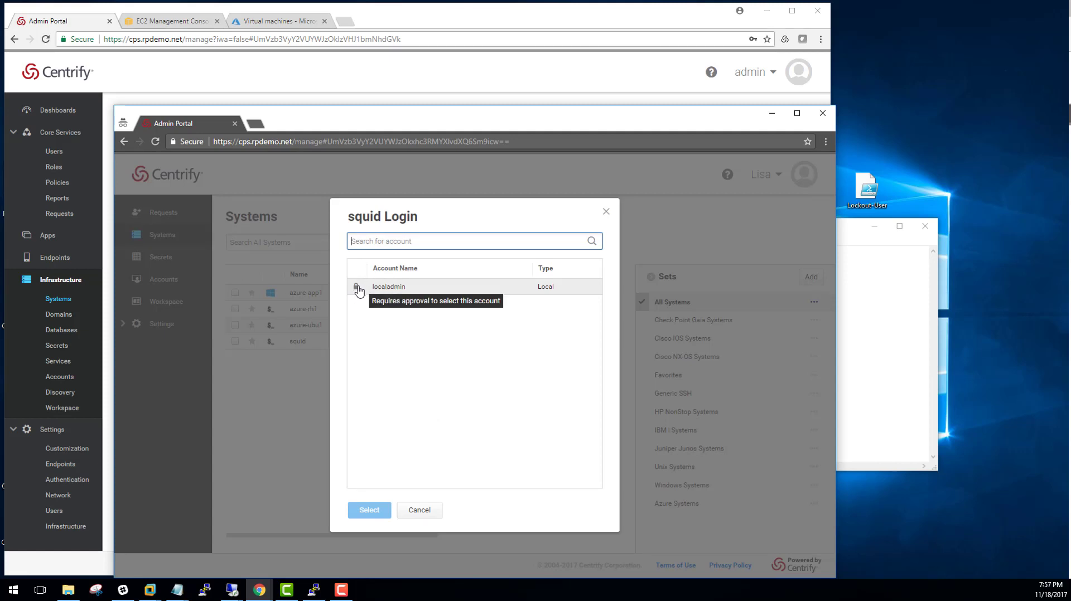
pyautogui.click(869, 326)
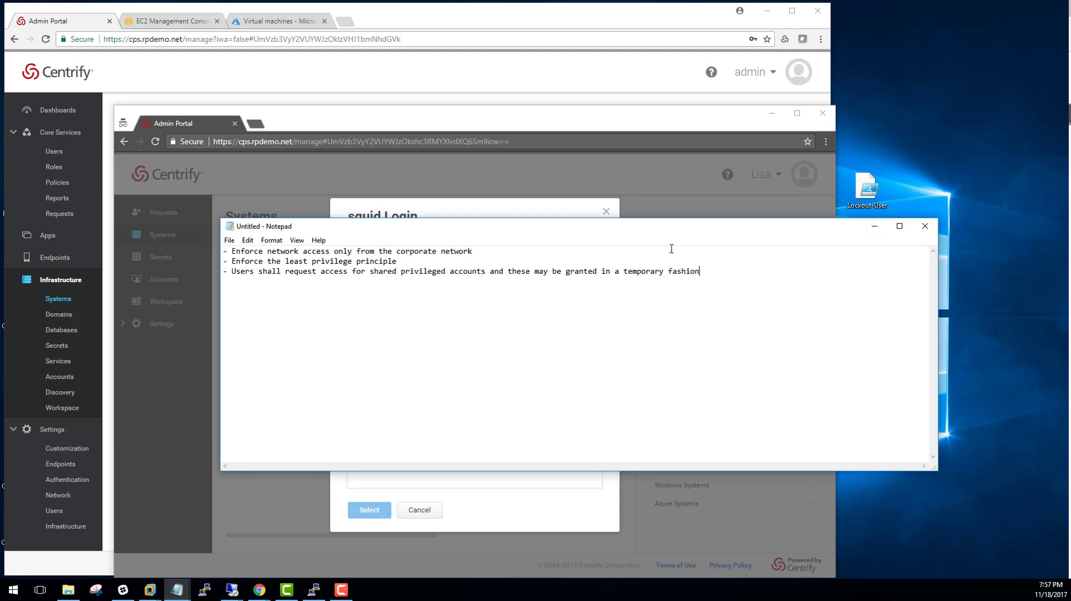
# Minimize Notepad, close squid's login account dialog, and rearrange the two portal windows
pyautogui.click(874, 226)
pyautogui.click(605, 211)
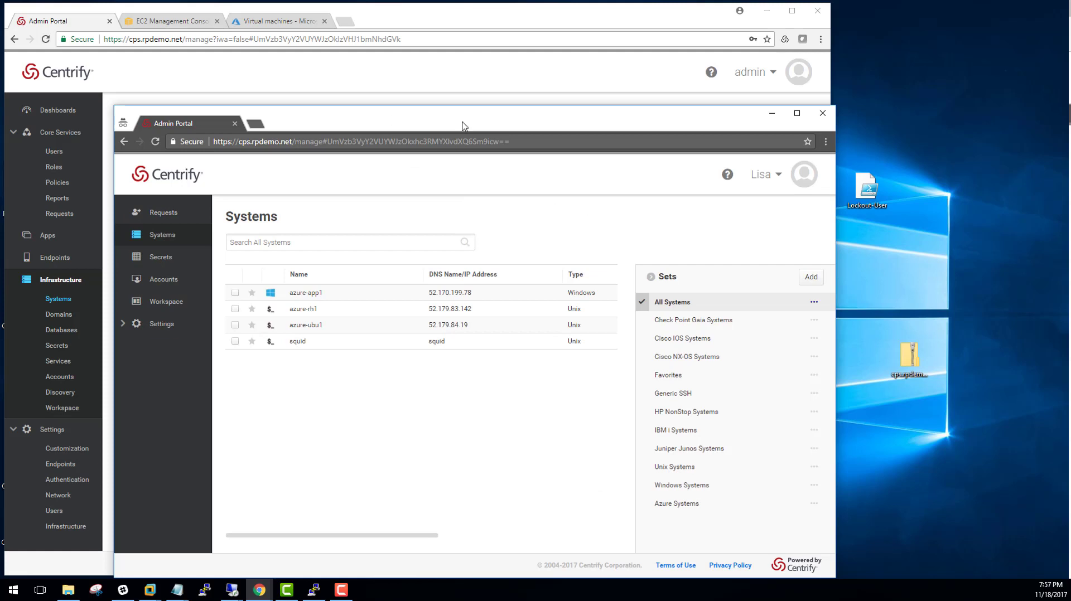
pyautogui.moveTo(461, 126); pyautogui.dragTo(819, 126)
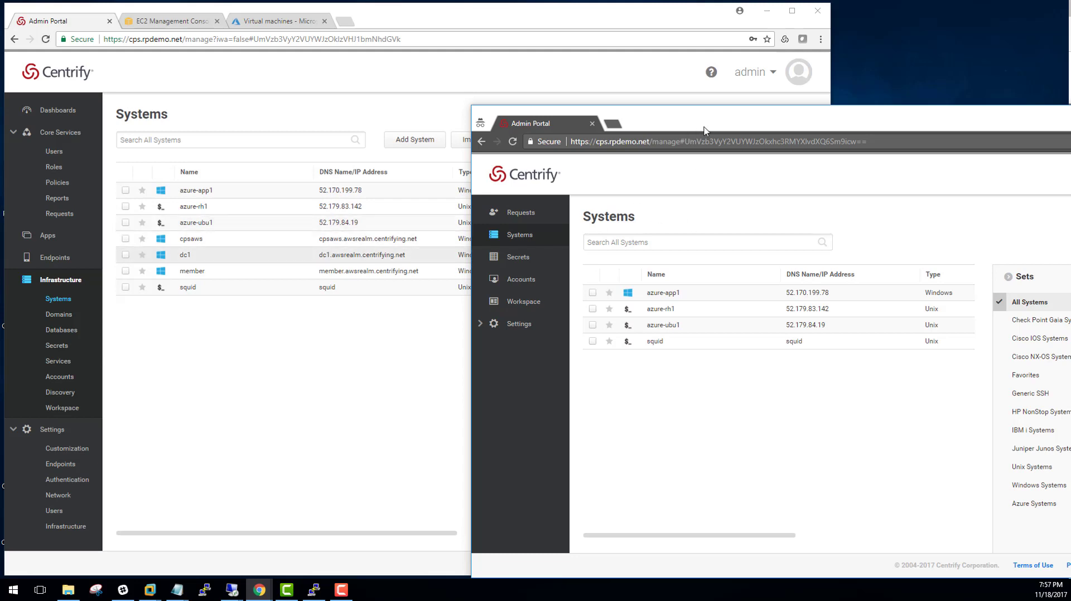
pyautogui.moveTo(704, 131); pyautogui.dragTo(664, 86)
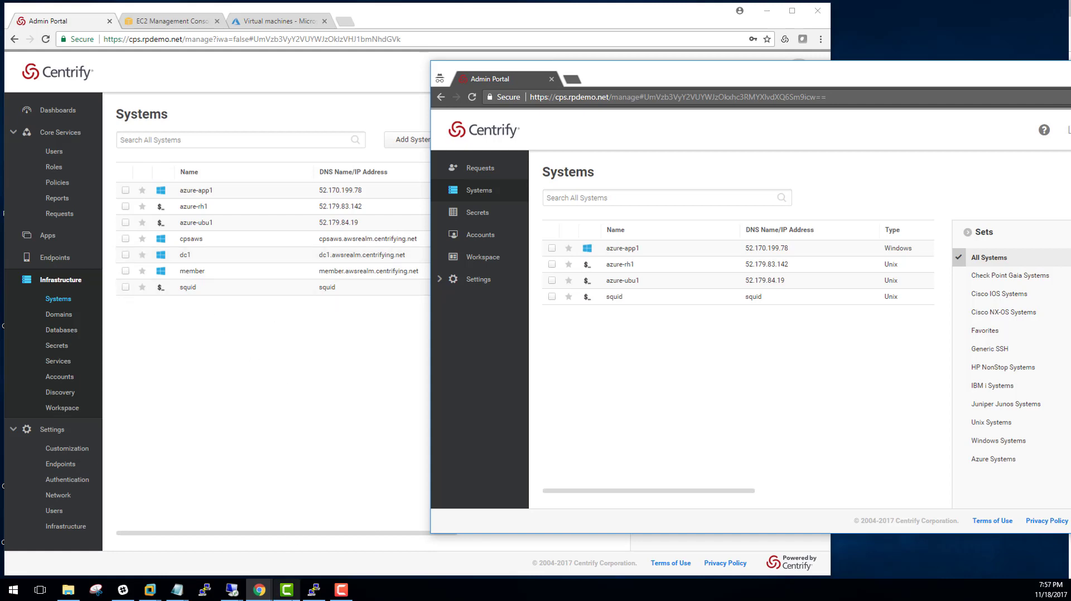
# End the logged-in localadmin shell with exit
pyautogui.click(315, 590)
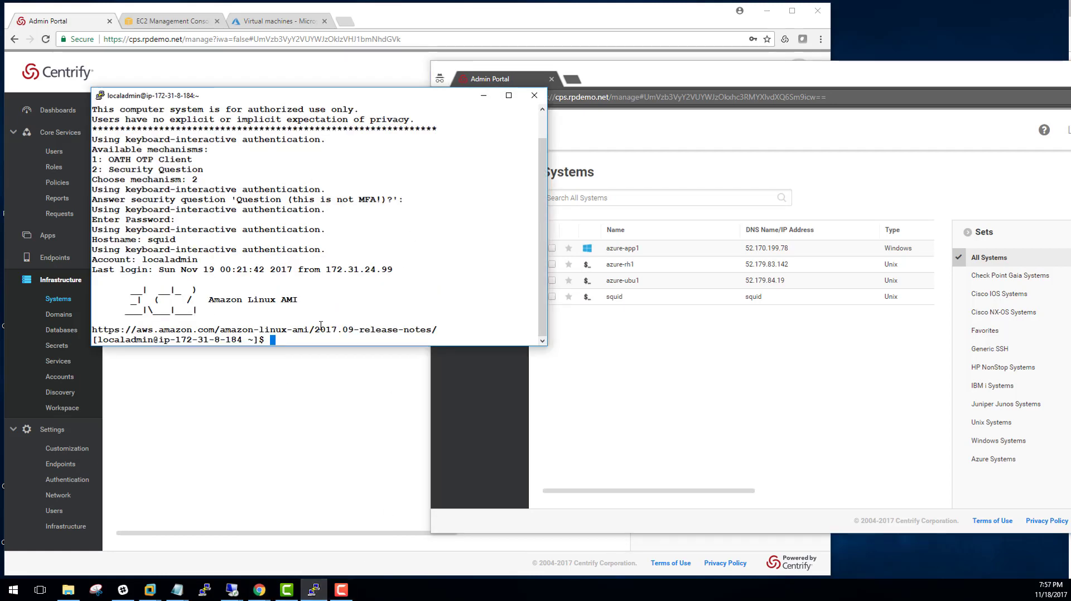
pyautogui.write('exit')
pyautogui.press('Return')
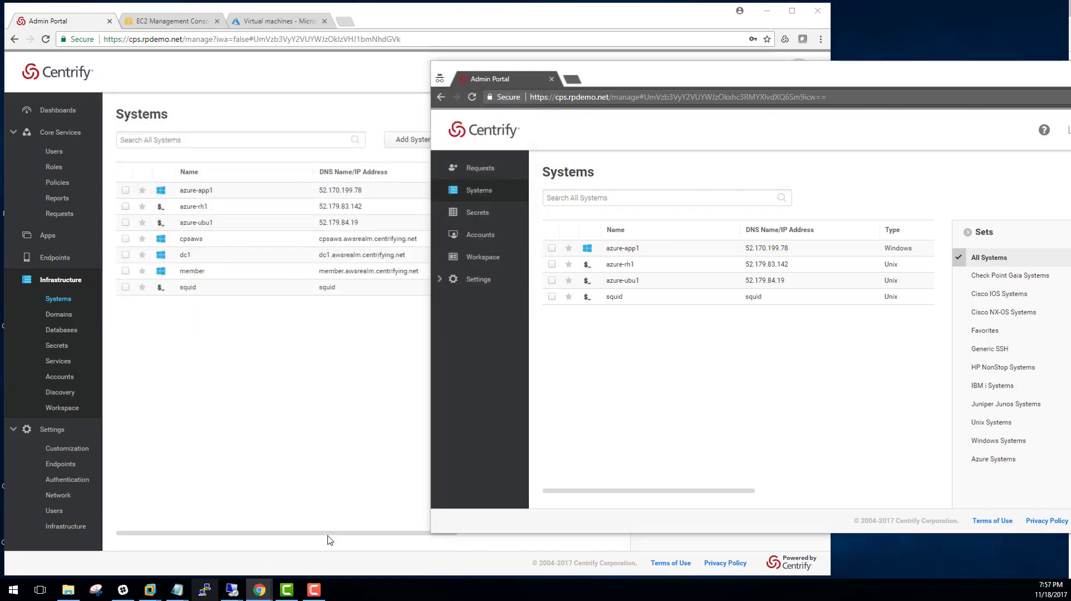
# Load and open the saved cps-jumpbox session, logging in as the requesting user via security question (2) and password
pyautogui.click(544, 320)
pyautogui.click(631, 311)
pyautogui.click(582, 412)
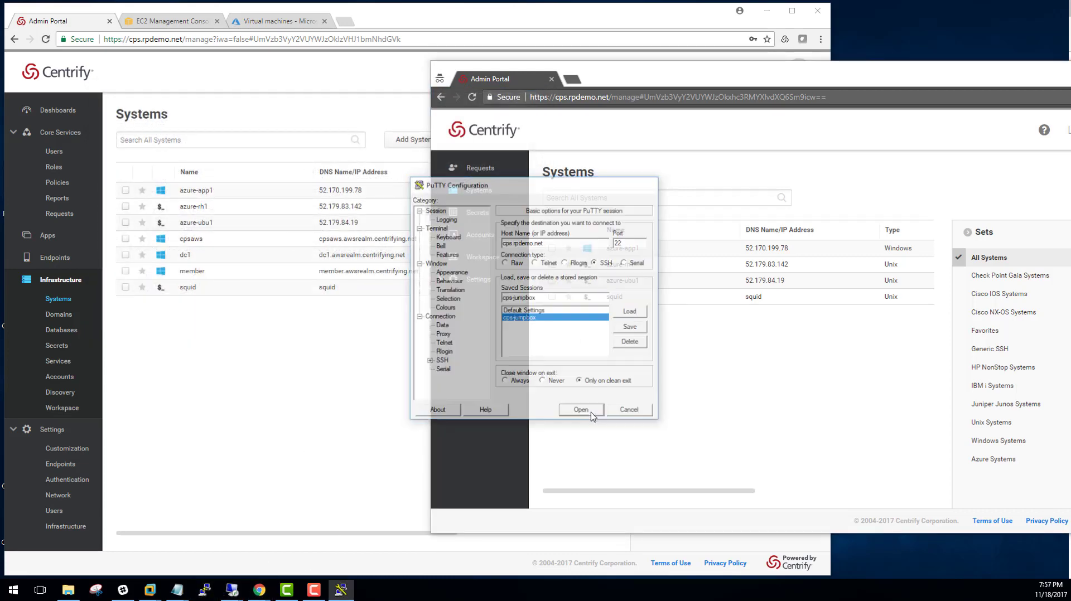
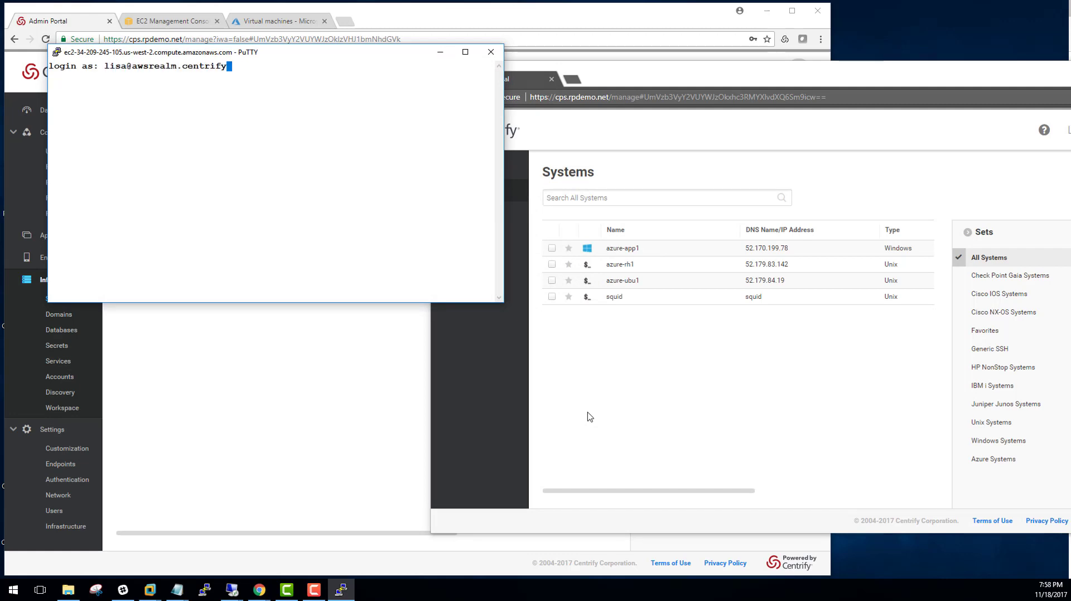
pyautogui.press('Return')
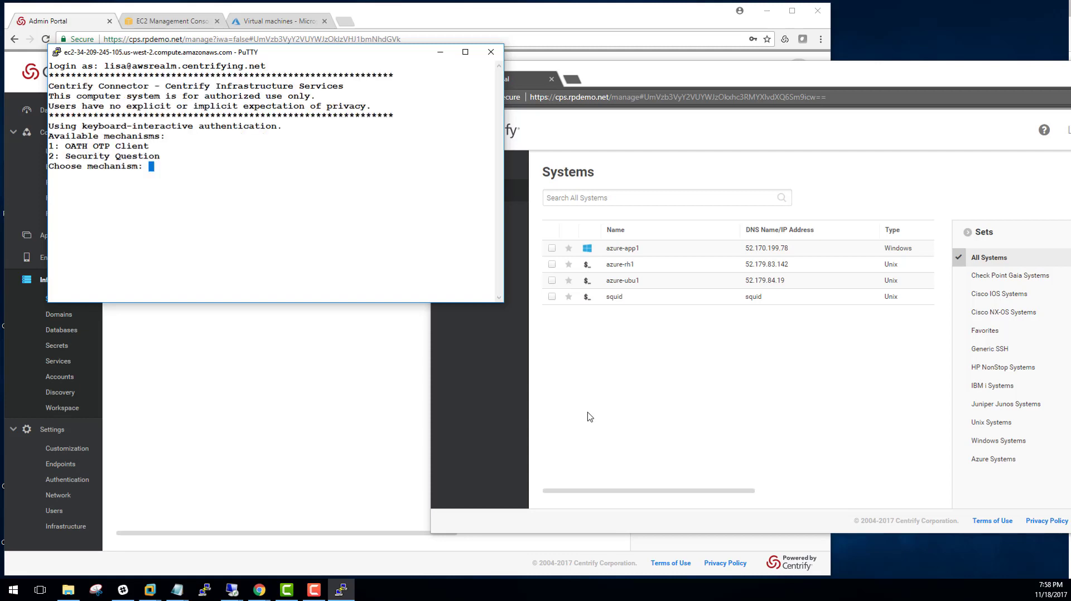
pyautogui.write('2')
pyautogui.press('Return')
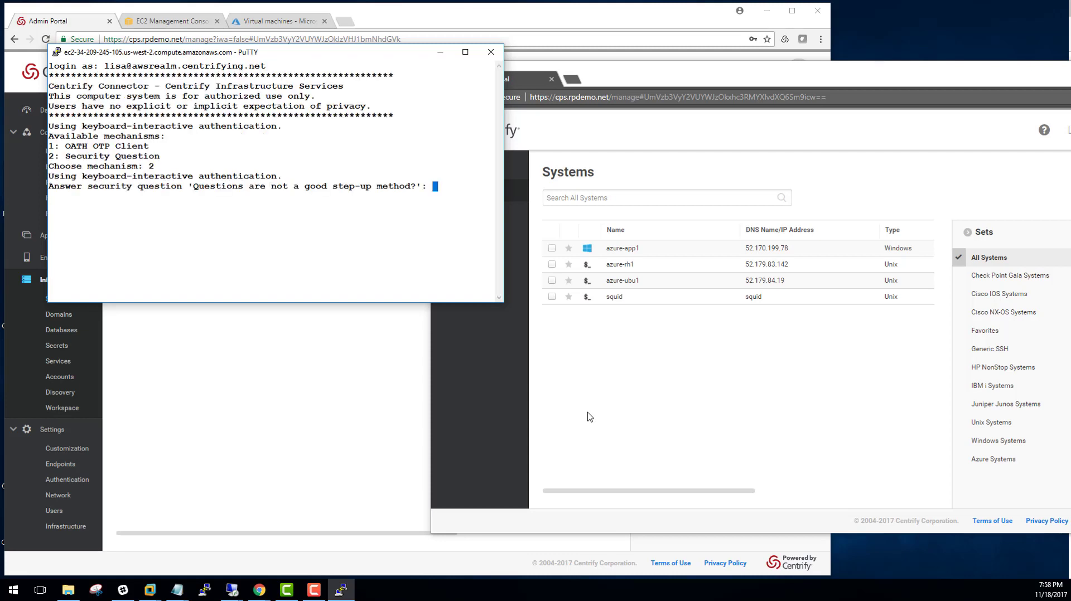
pyautogui.press('Return')
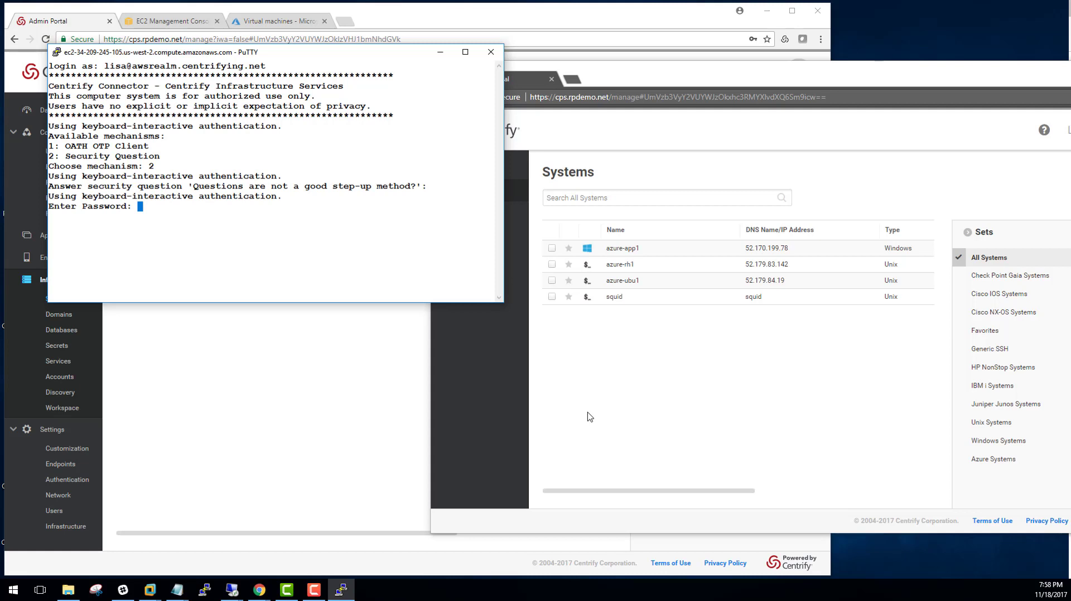
pyautogui.press('Return')
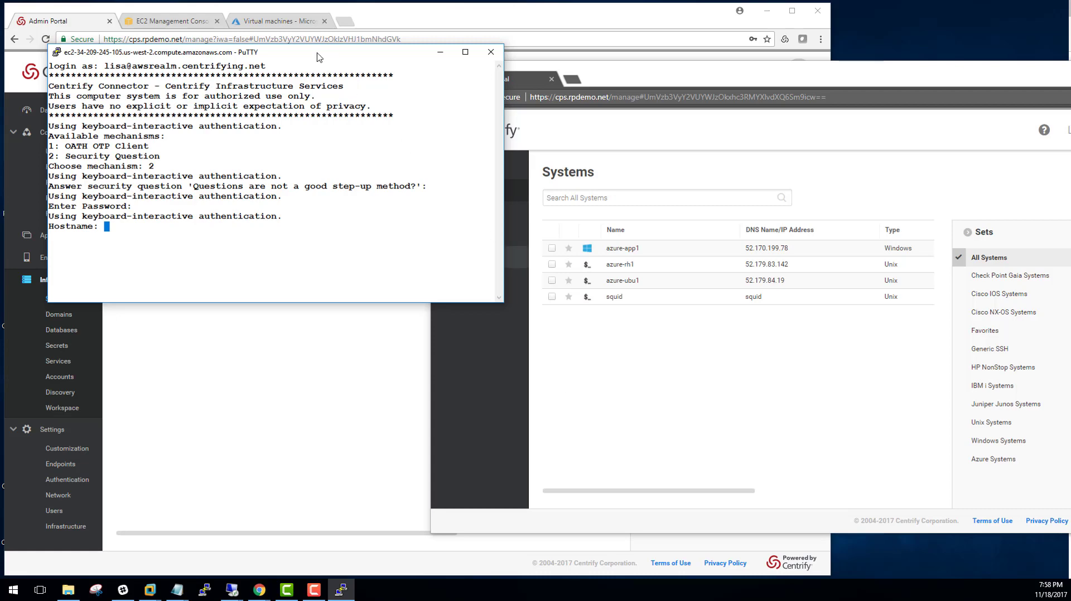
pyautogui.moveTo(320, 57); pyautogui.dragTo(685, 346)
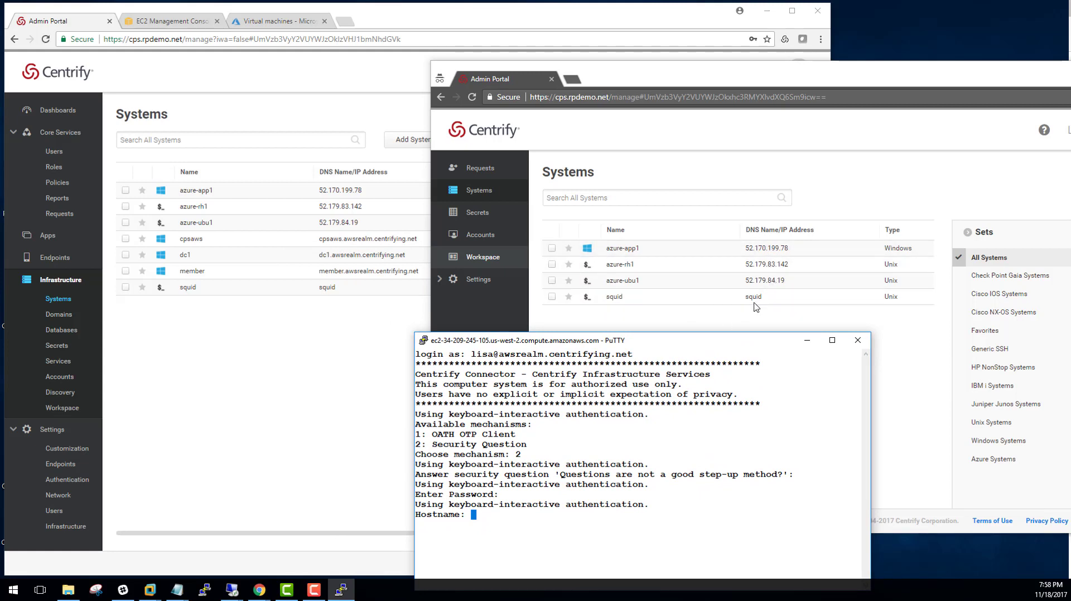
pyautogui.moveTo(698, 343); pyautogui.dragTo(676, 331)
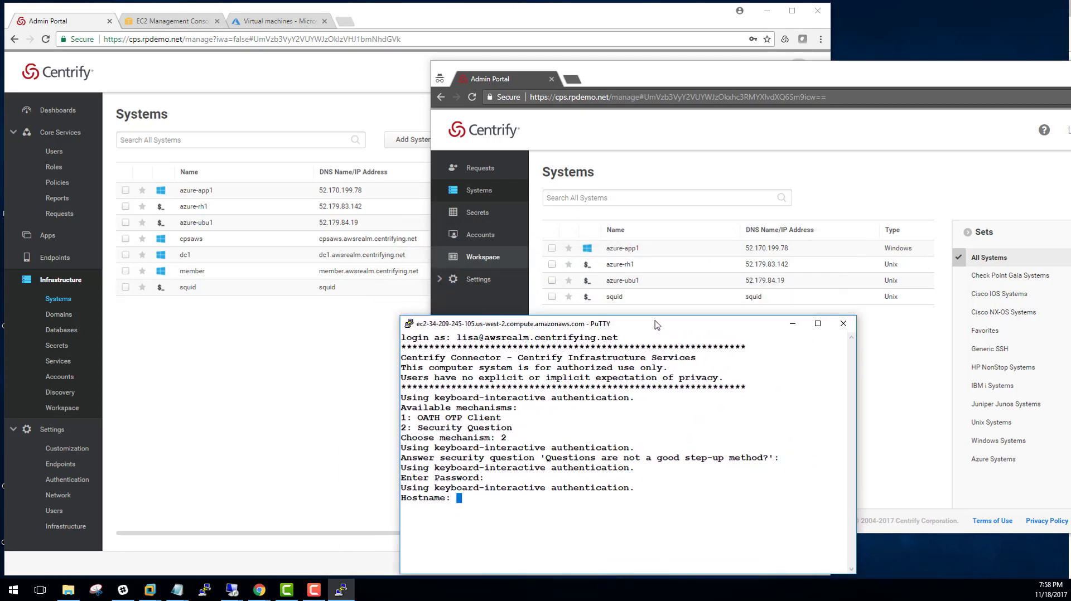
# In the end user's window, open squid's Accounts and view the request actions for localadmin
pyautogui.click(631, 303)
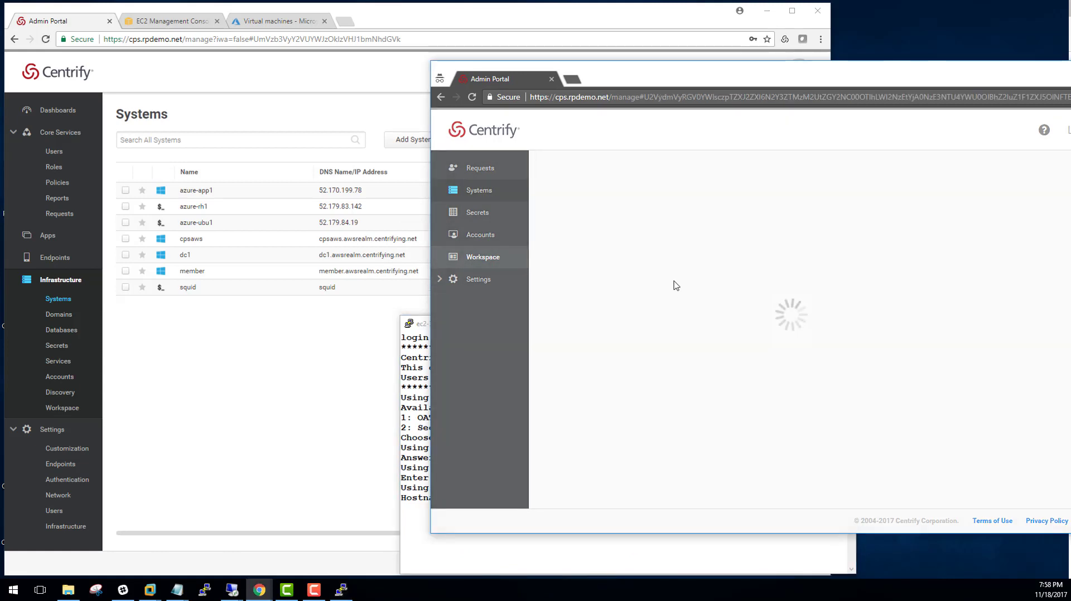
pyautogui.click(567, 248)
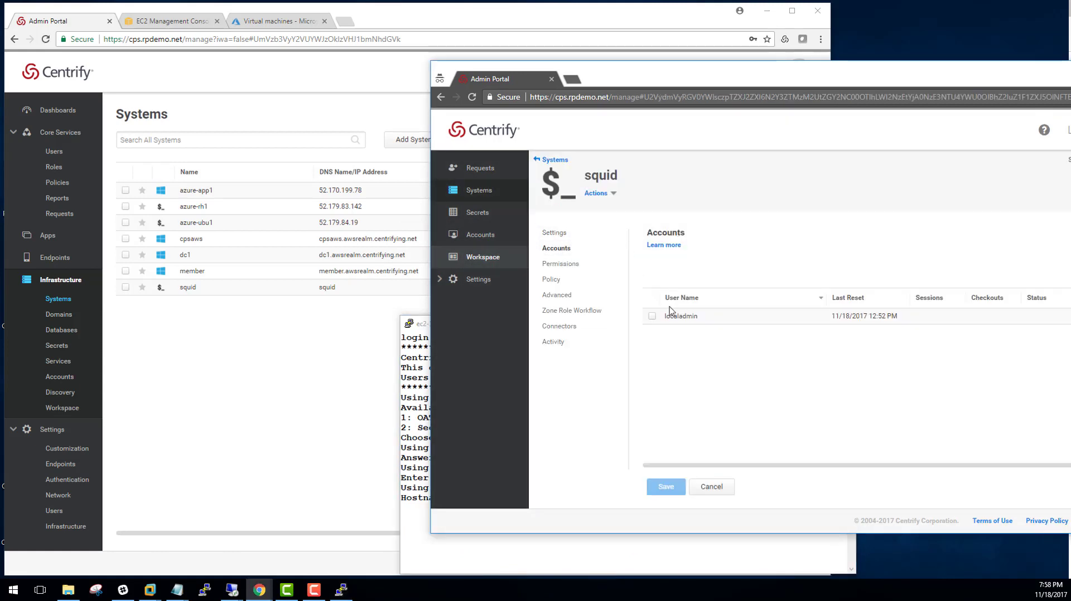
pyautogui.rightClick(706, 322)
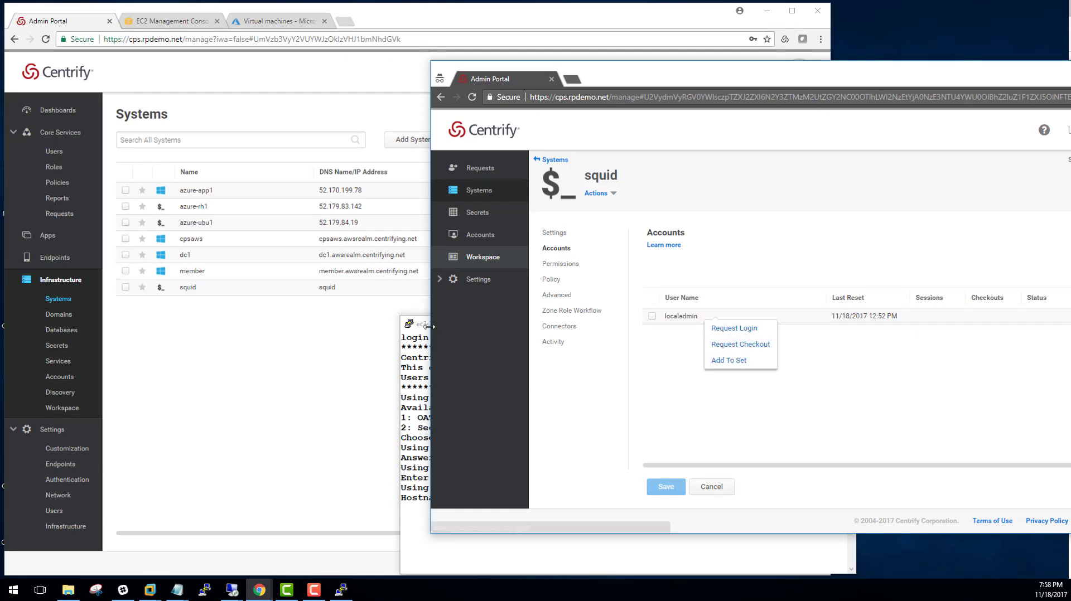
# In the admin window, open squid's Accounts and view the admin actions for localadmin
pyautogui.click(285, 291)
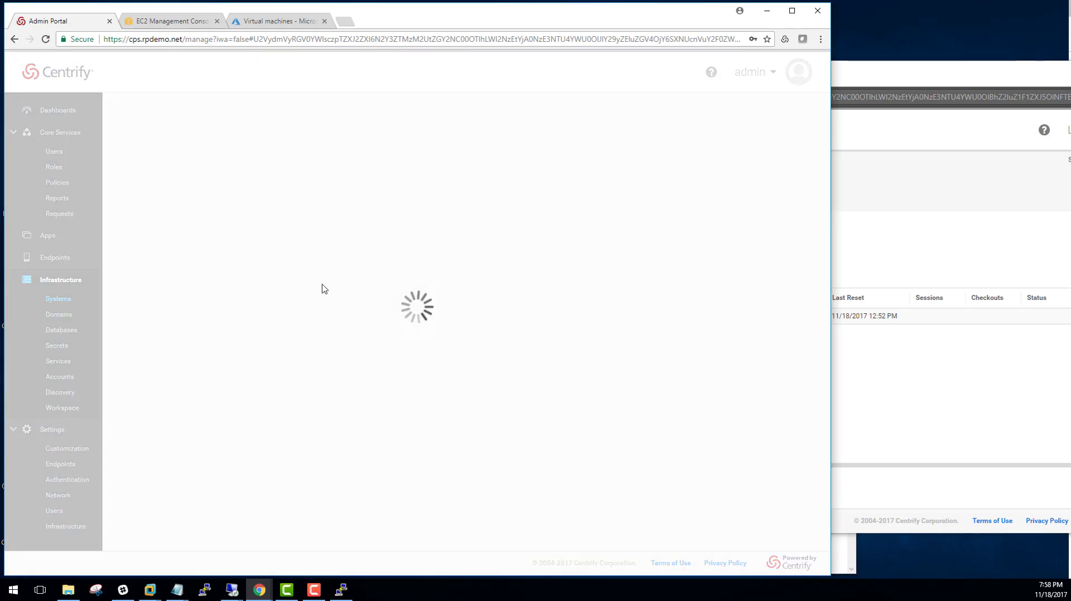
pyautogui.click(127, 190)
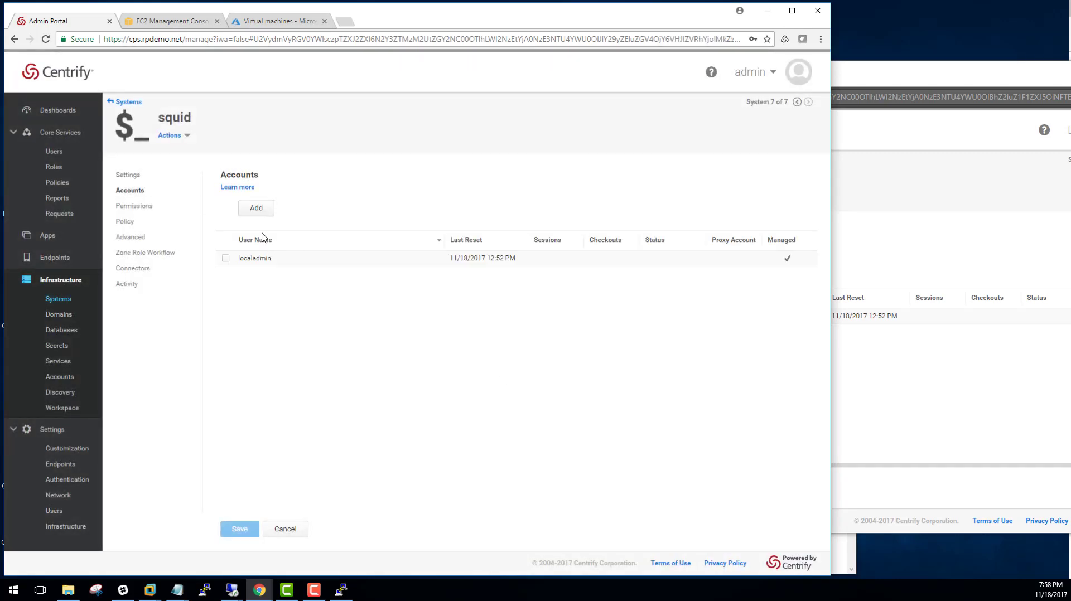
pyautogui.rightClick(267, 261)
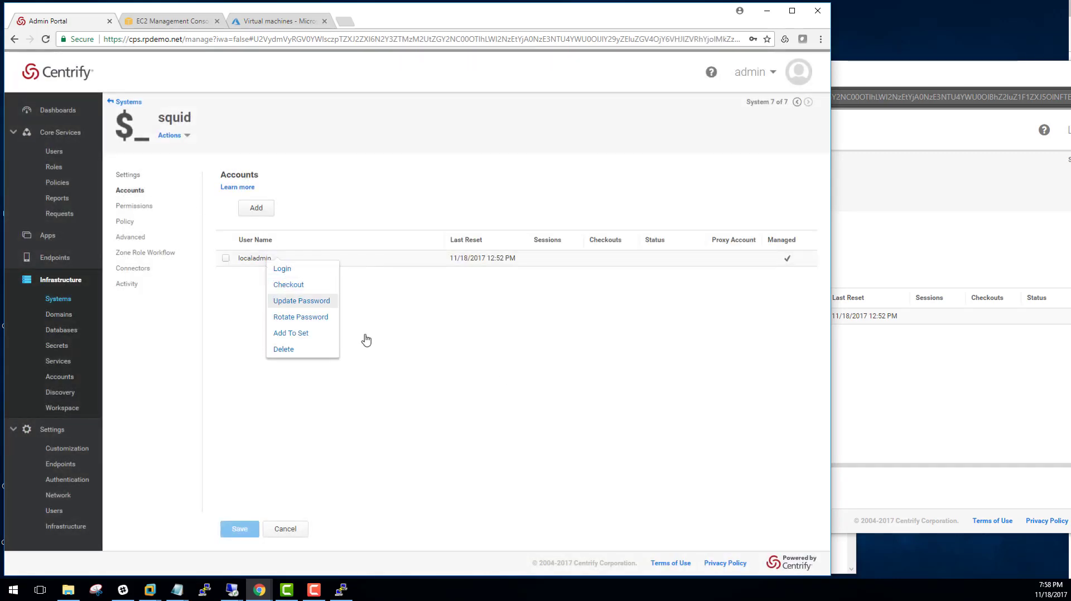
pyautogui.click(930, 262)
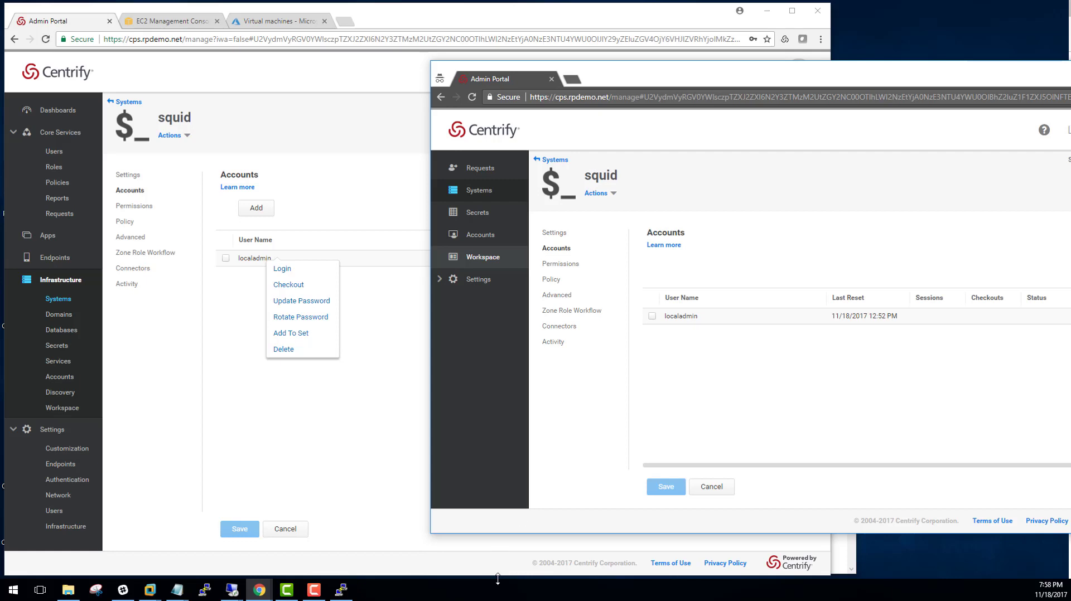
# Request shell login to squid as localadmin, confirming yes with reason 'This is a video demo!'
pyautogui.click(341, 590)
pyautogui.moveTo(631, 328); pyautogui.dragTo(747, 140)
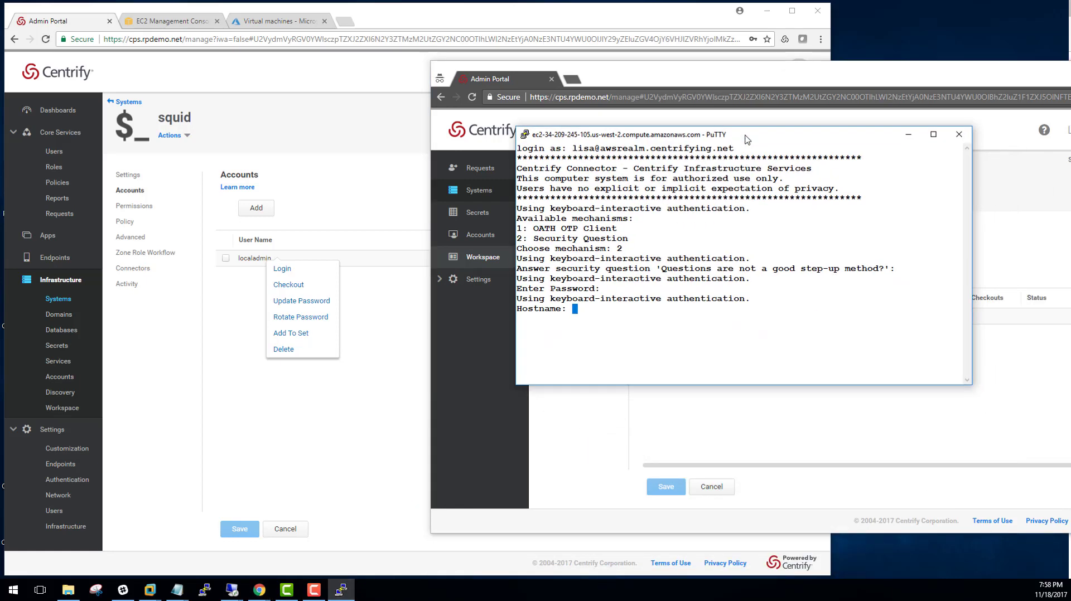
pyautogui.write('squid')
pyautogui.press('Return')
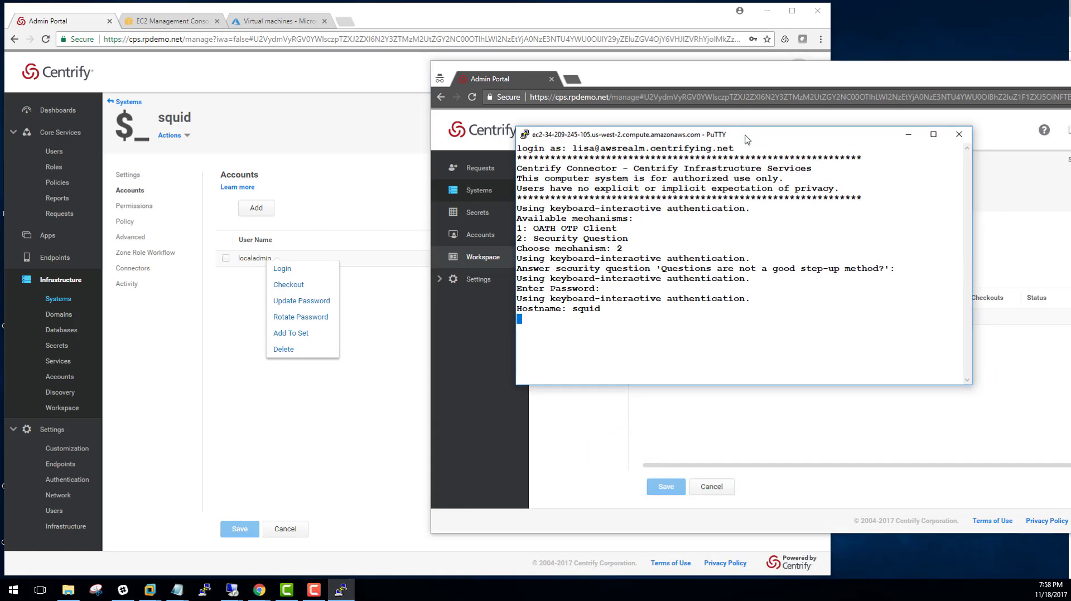
pyautogui.write('l')
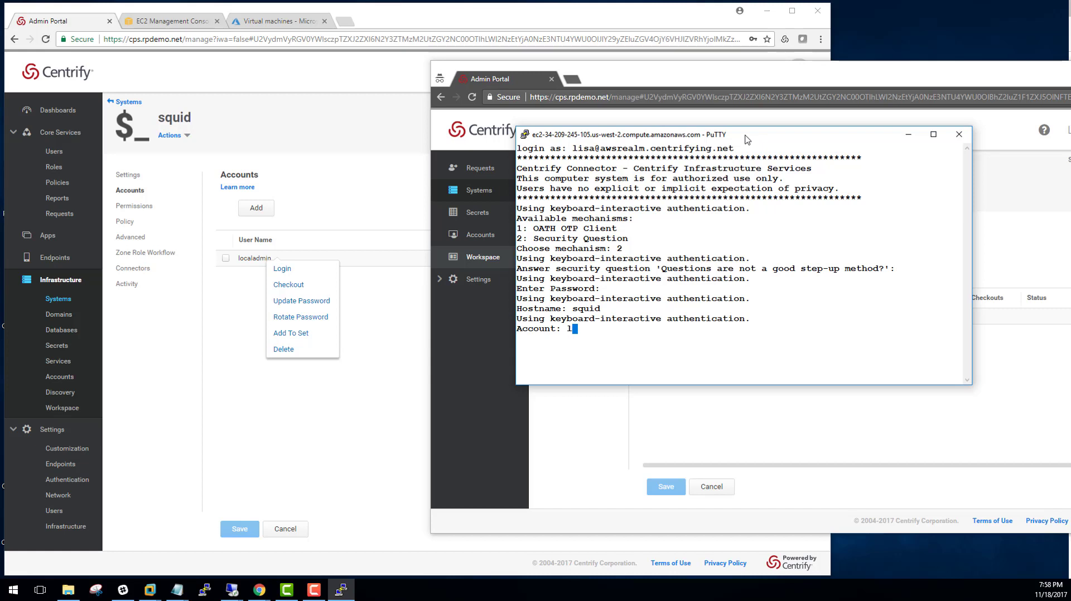
pyautogui.write('ocaladmin')
pyautogui.press('Return')
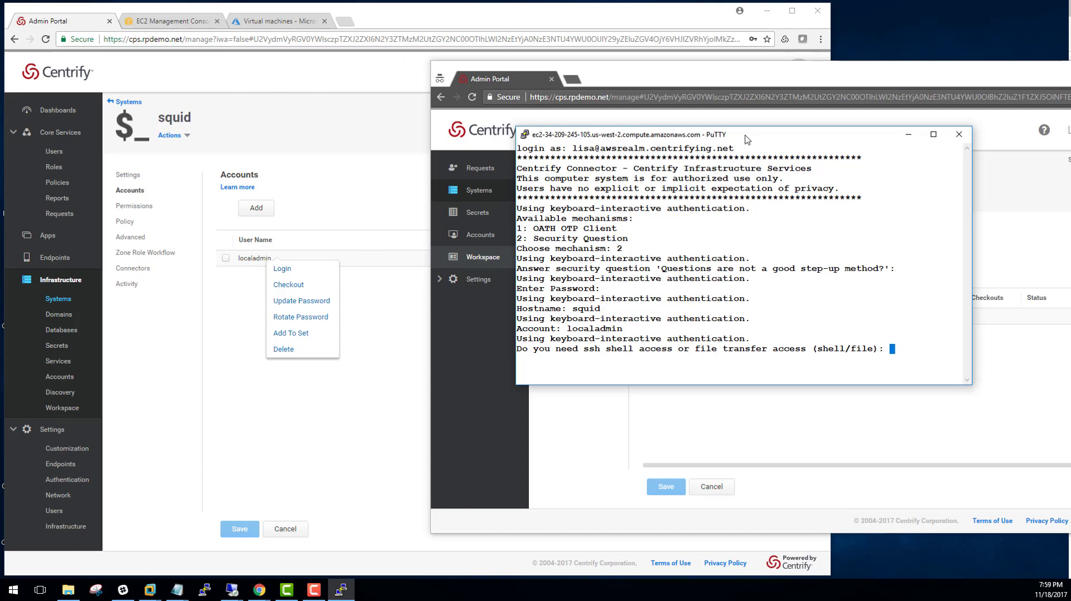
pyautogui.write('shell')
pyautogui.press('Return')
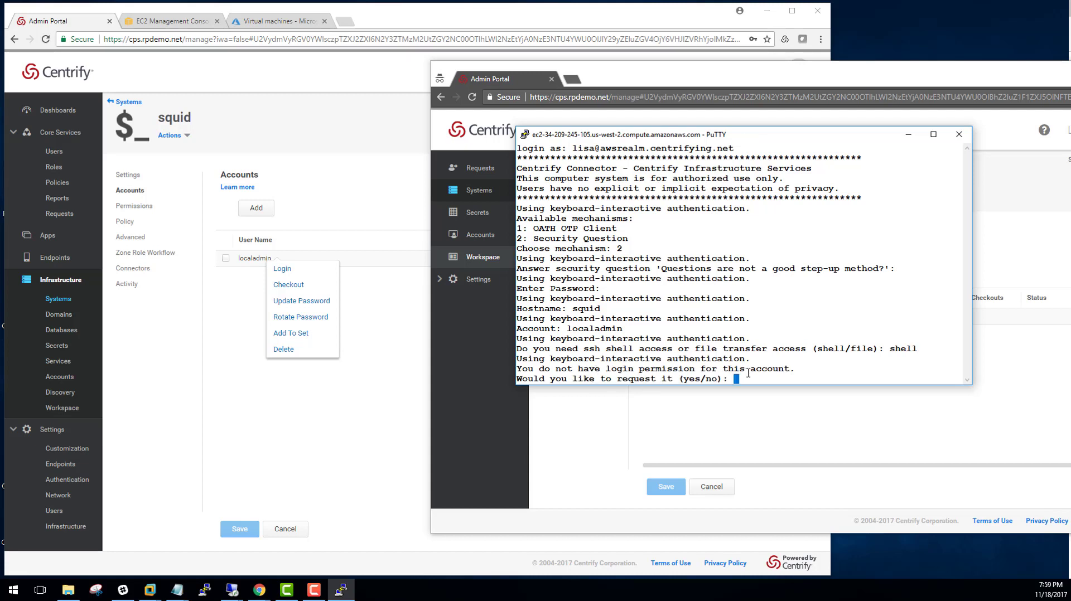
pyautogui.write('yes')
pyautogui.press('Return')
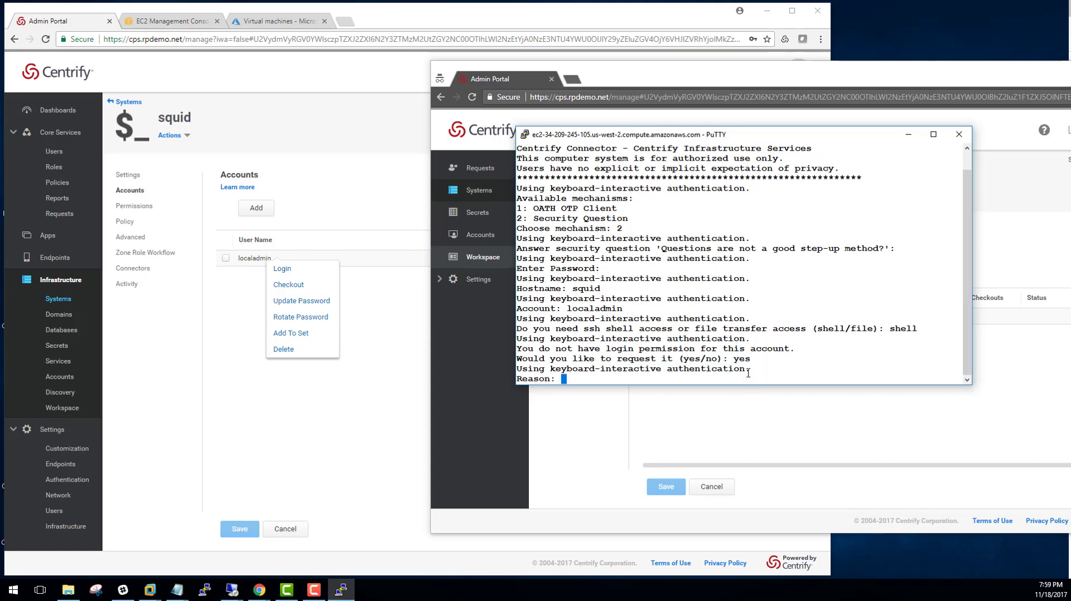
pyautogui.write('This is a video demo!')
pyautogui.press('Return')
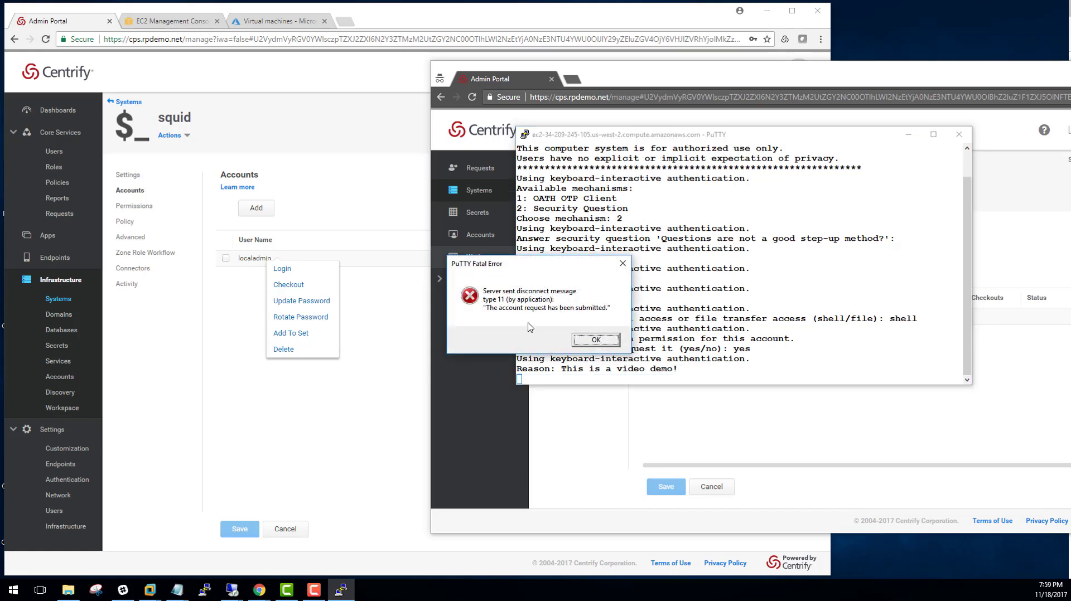
# Dismiss the disconnect error and open the localadmin-on-squid login request in the admin's access requests
pyautogui.click(596, 339)
pyautogui.click(357, 414)
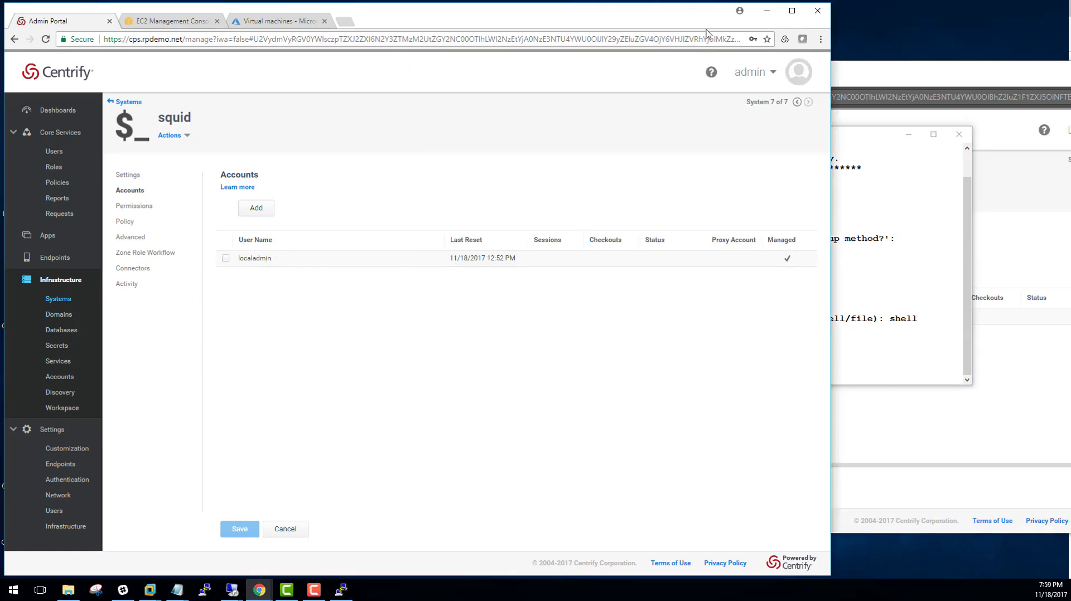
pyautogui.click(60, 215)
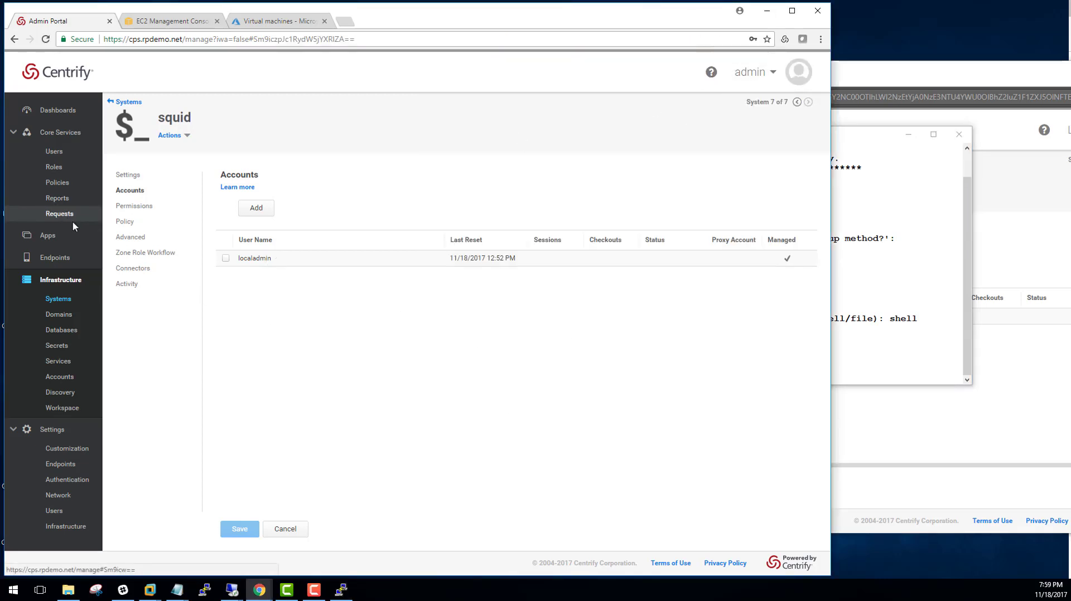
pyautogui.click(229, 192)
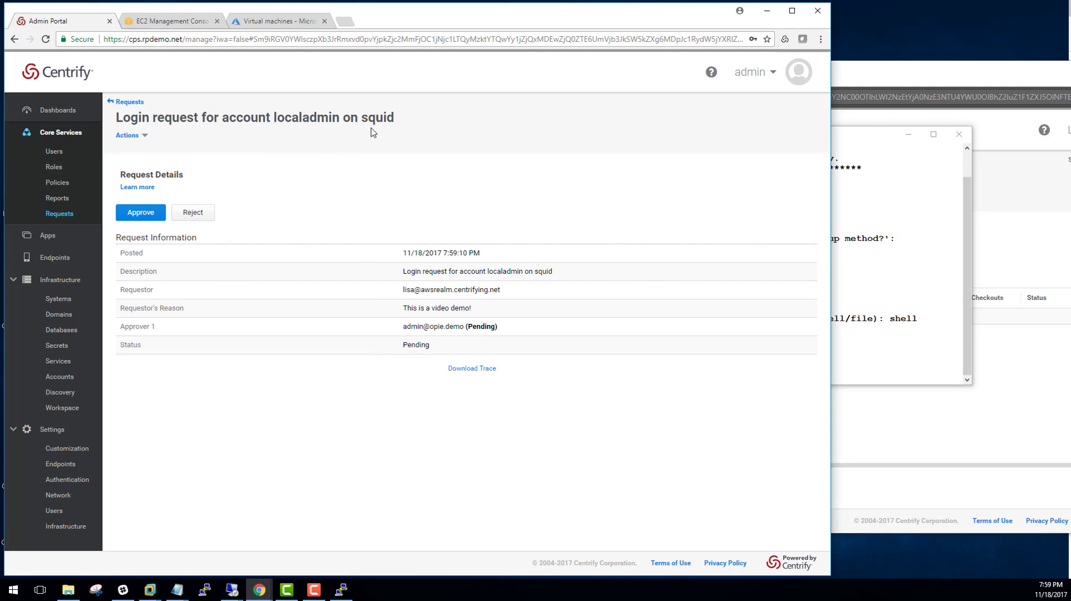
pyautogui.click(147, 216)
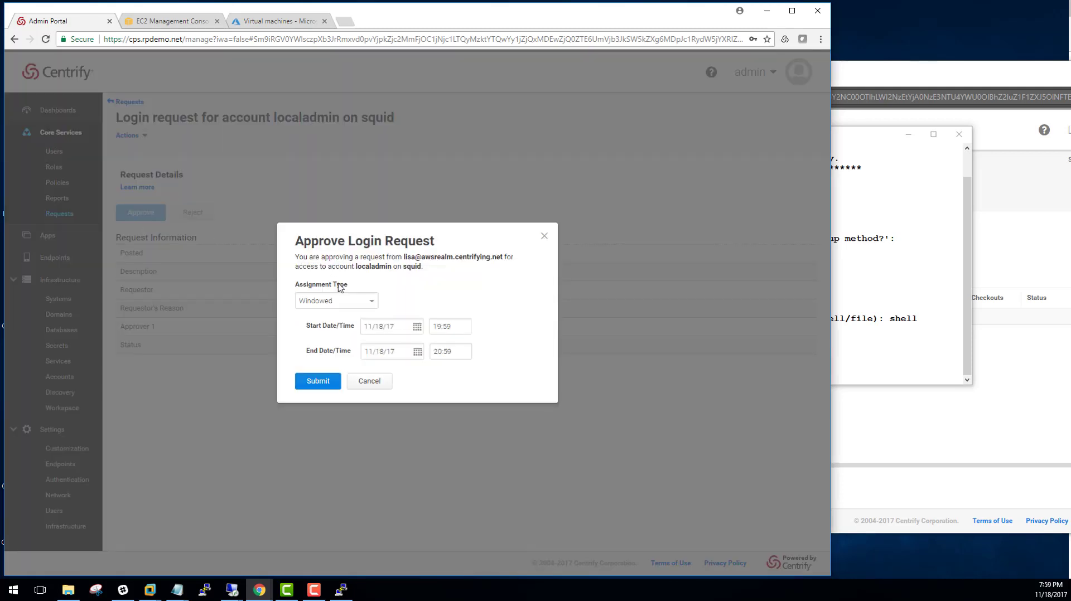
# Approve the request as a Windowed assignment with the start minutes changed to 50
pyautogui.click(357, 305)
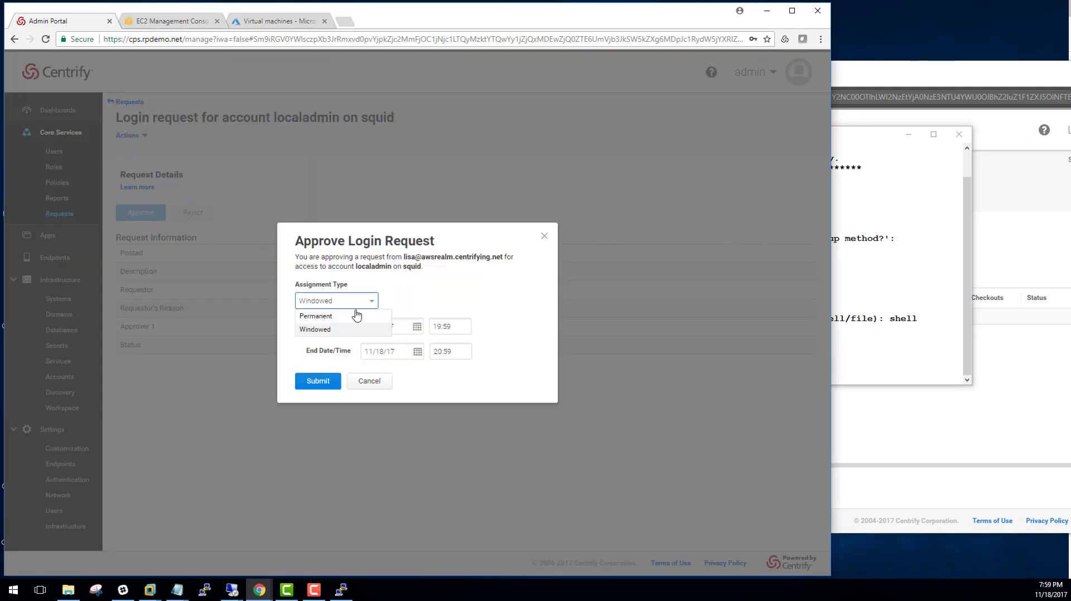
pyautogui.click(321, 316)
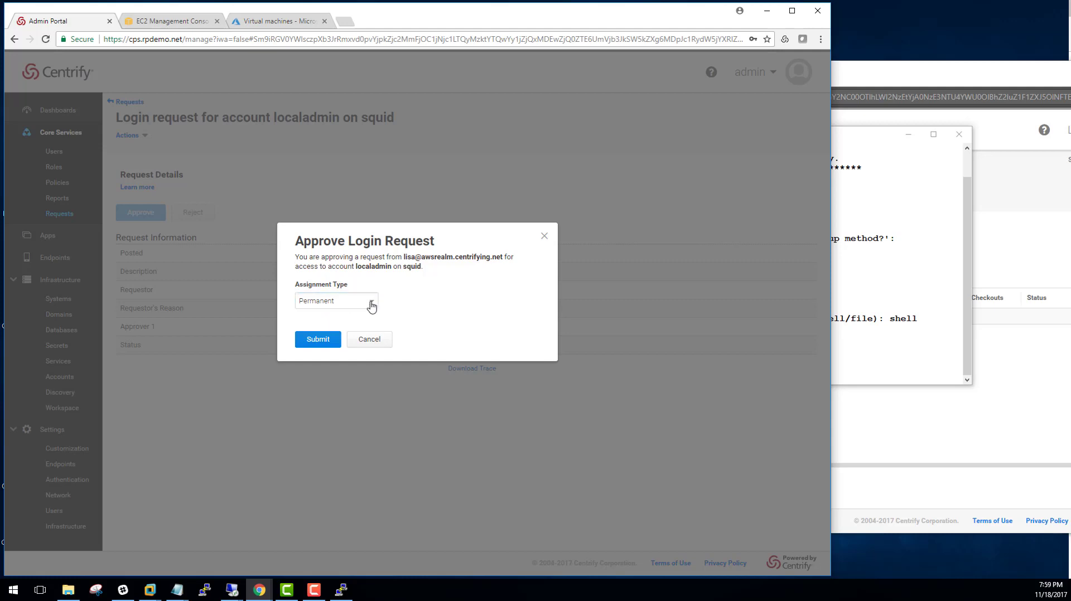
pyautogui.click(372, 307)
pyautogui.click(342, 325)
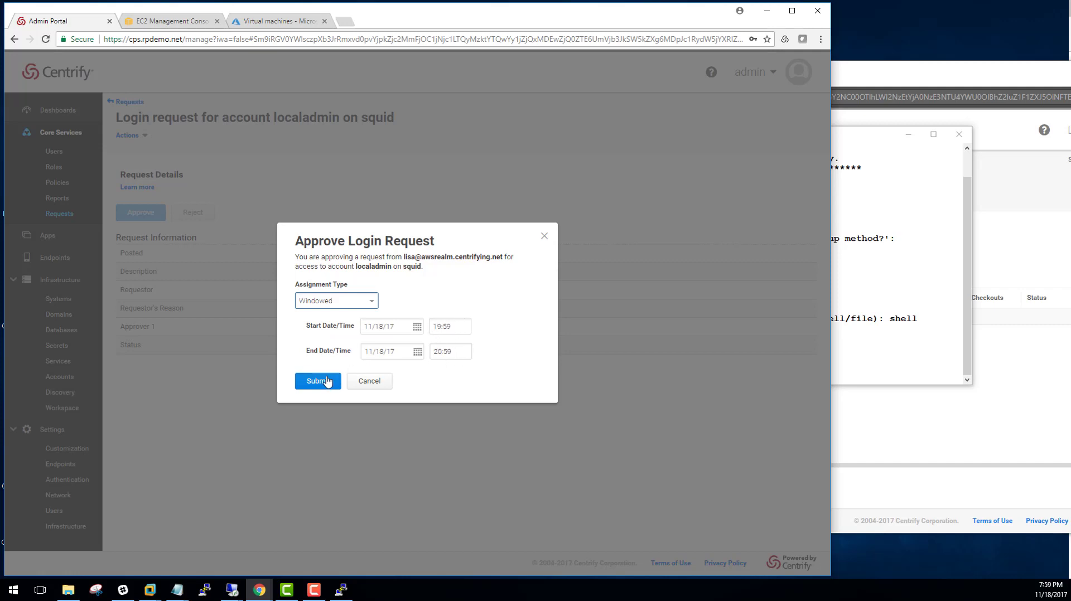
pyautogui.moveTo(458, 324); pyautogui.dragTo(446, 327)
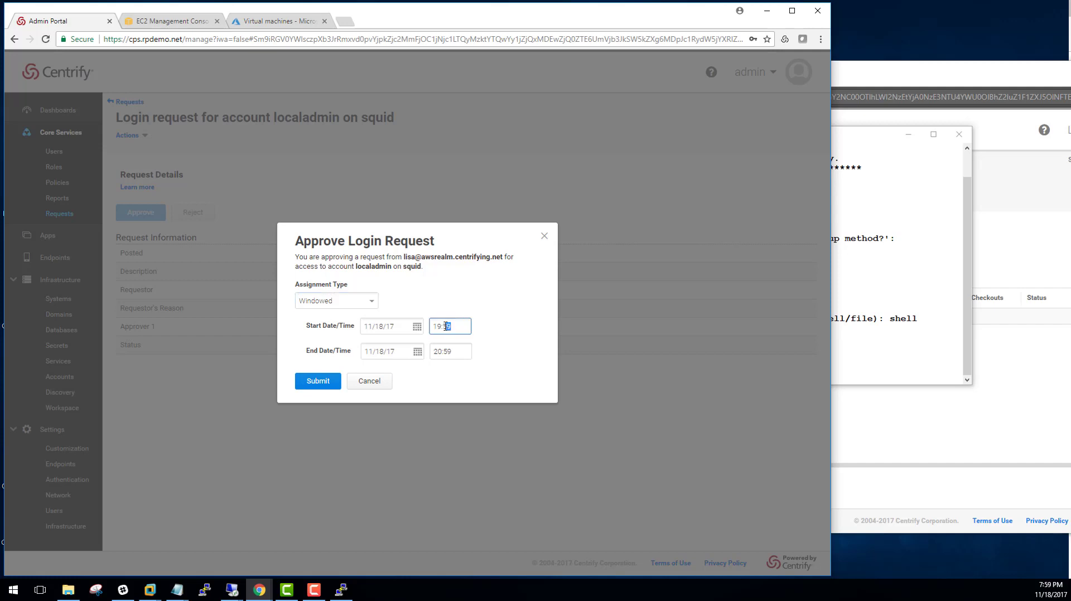
pyautogui.write('50')
pyautogui.click(319, 386)
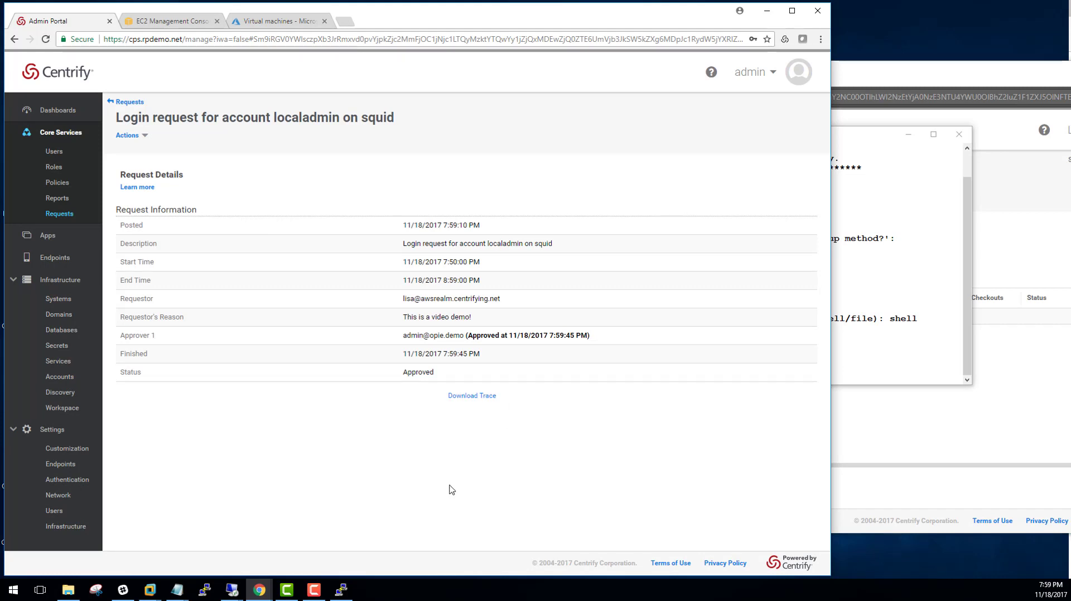
# Restart the PuTTY session, retry with a mistyped login name and password, then dismiss the authentication failure
pyautogui.click(881, 282)
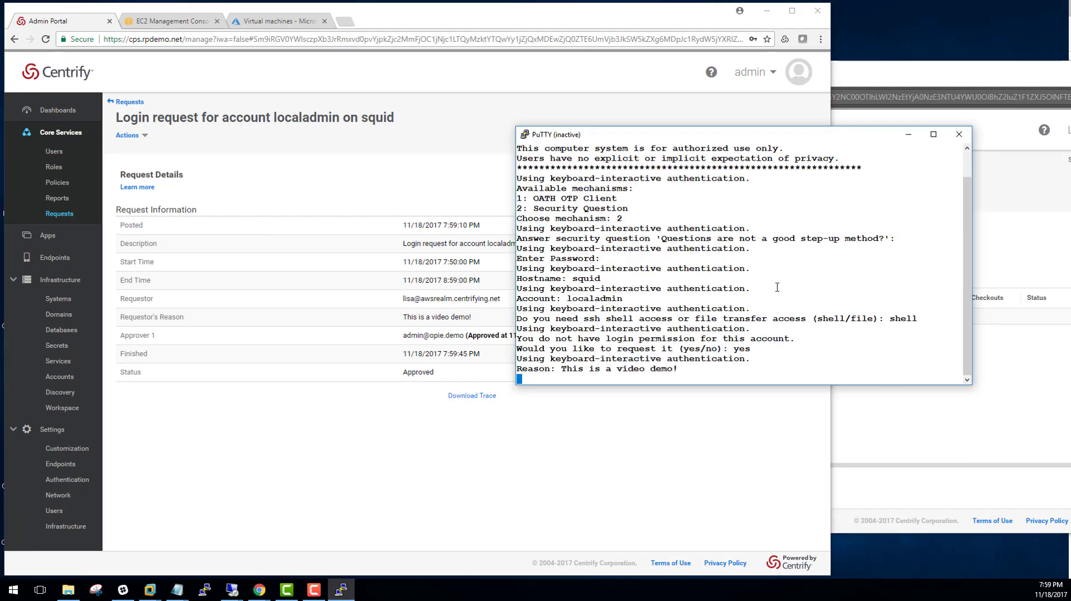
pyautogui.rightClick(695, 132)
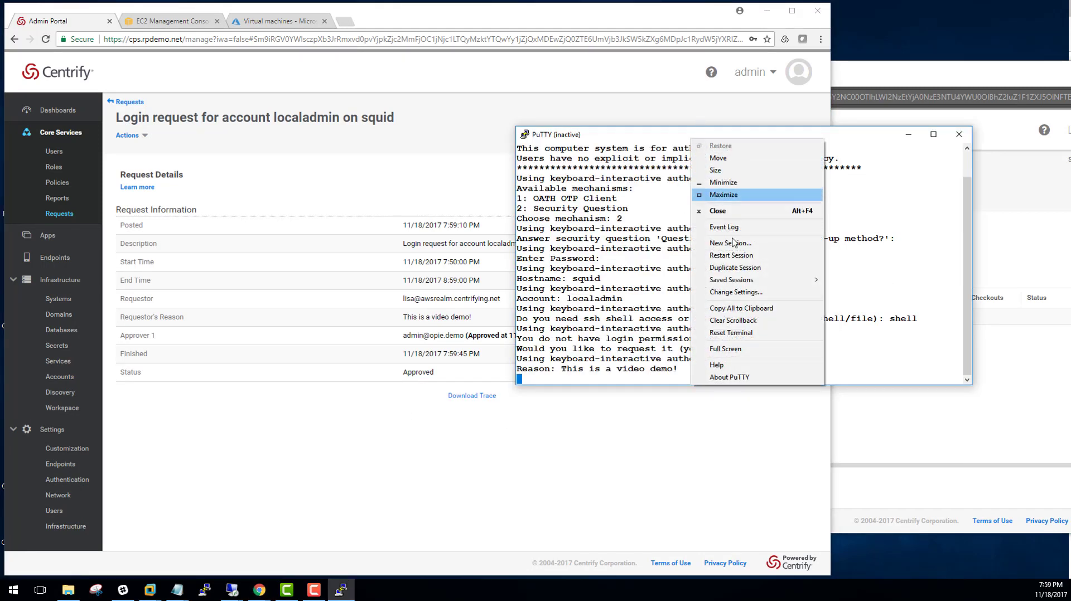
pyautogui.click(742, 258)
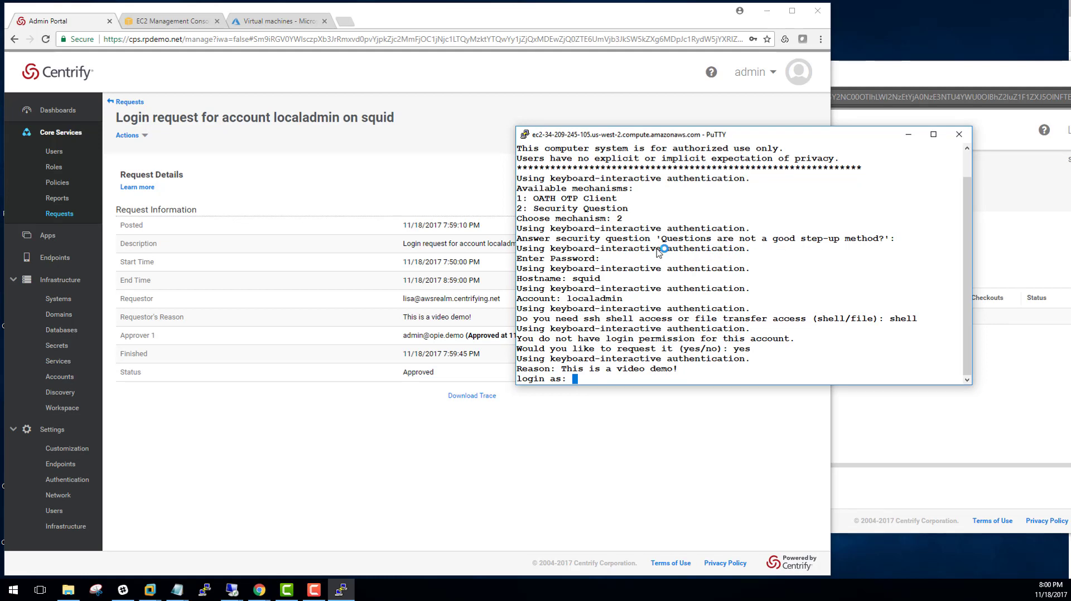
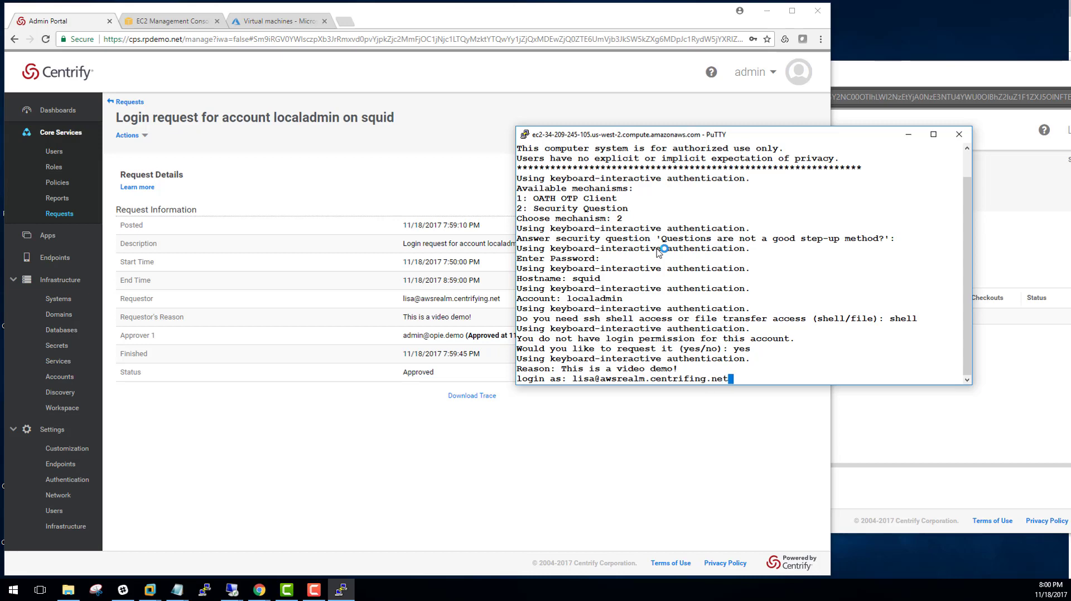
pyautogui.press('Return')
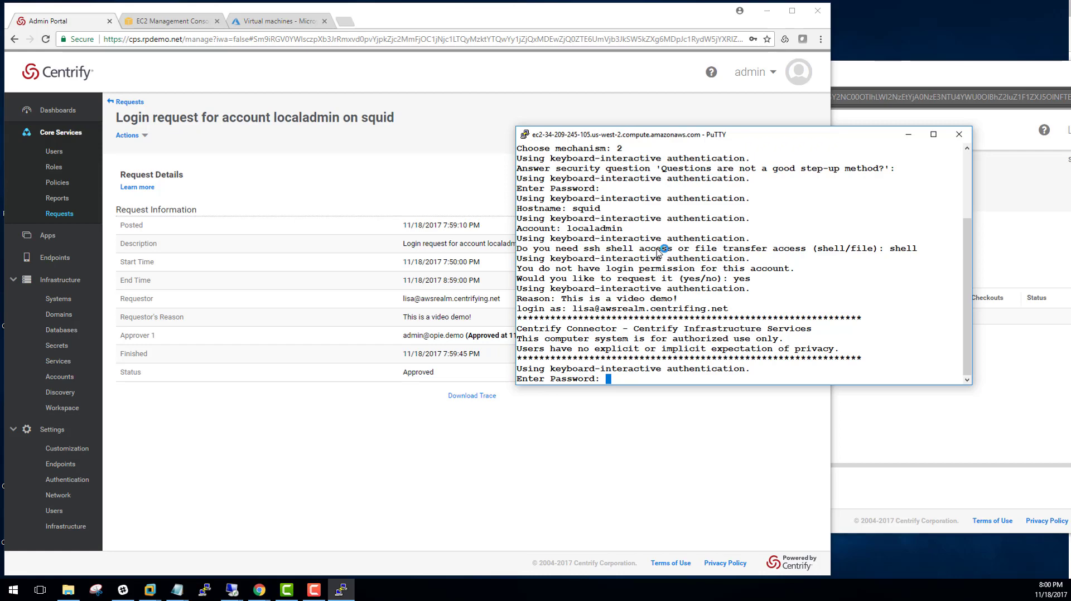
pyautogui.press('Return')
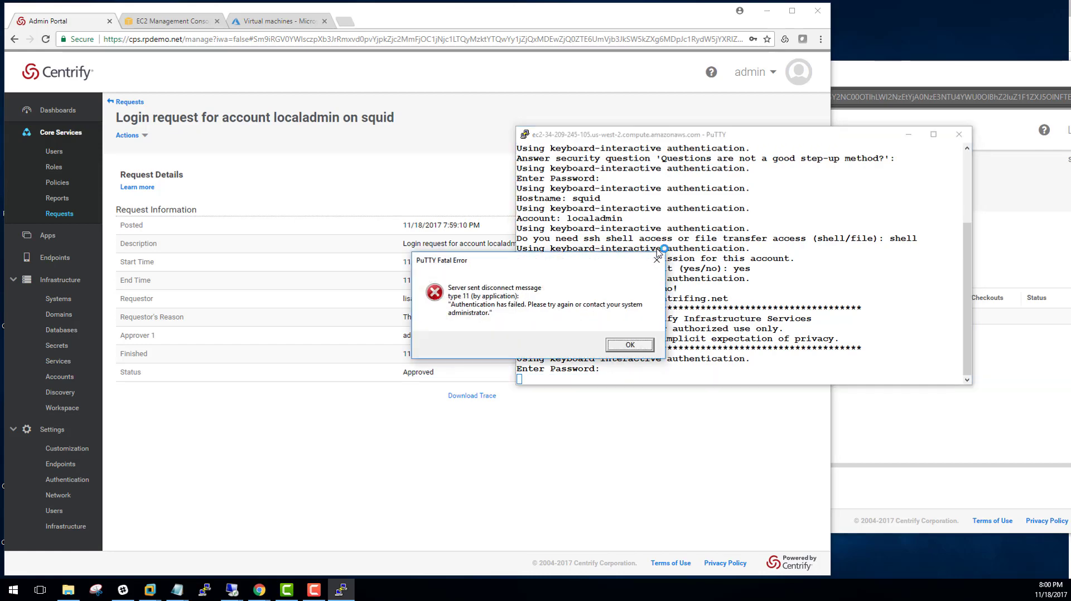
pyautogui.click(621, 345)
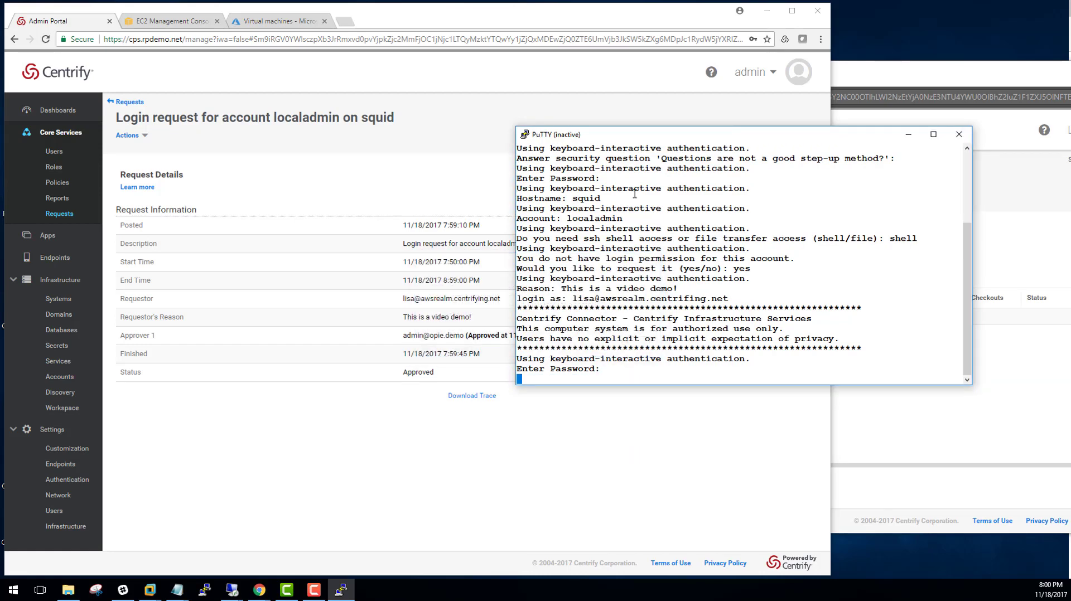
# Restart again with the corrected login name, security question option 2 and password, then dismiss the failure
pyautogui.rightClick(645, 134)
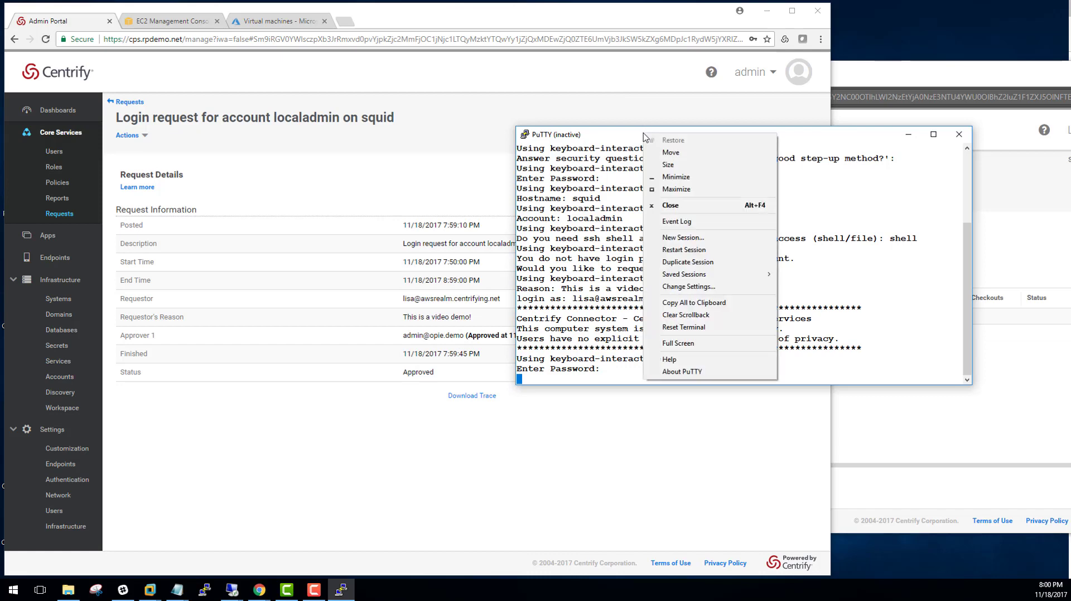
pyautogui.click(685, 252)
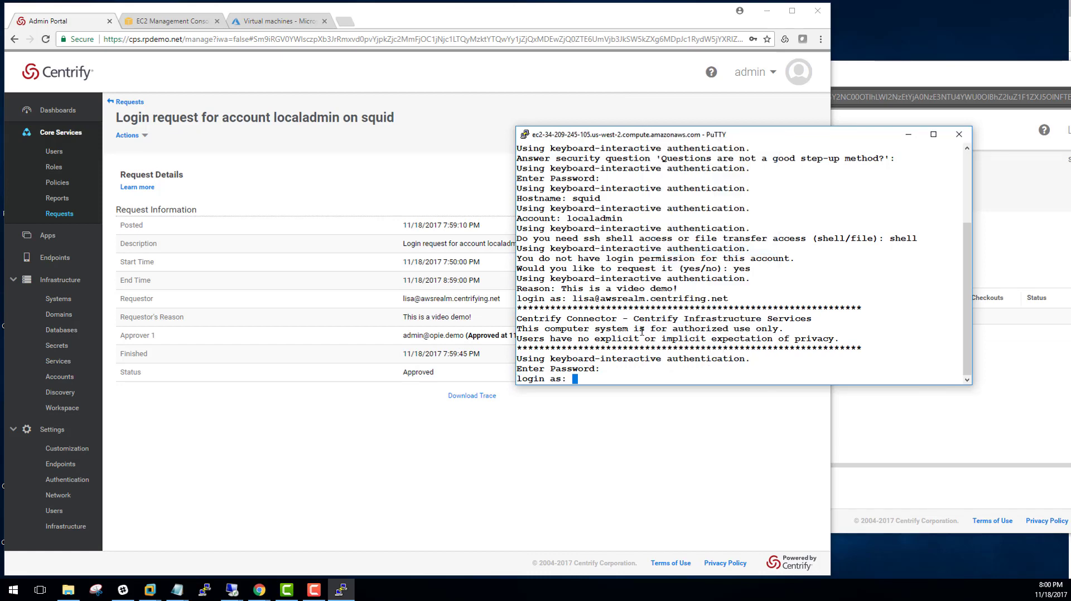
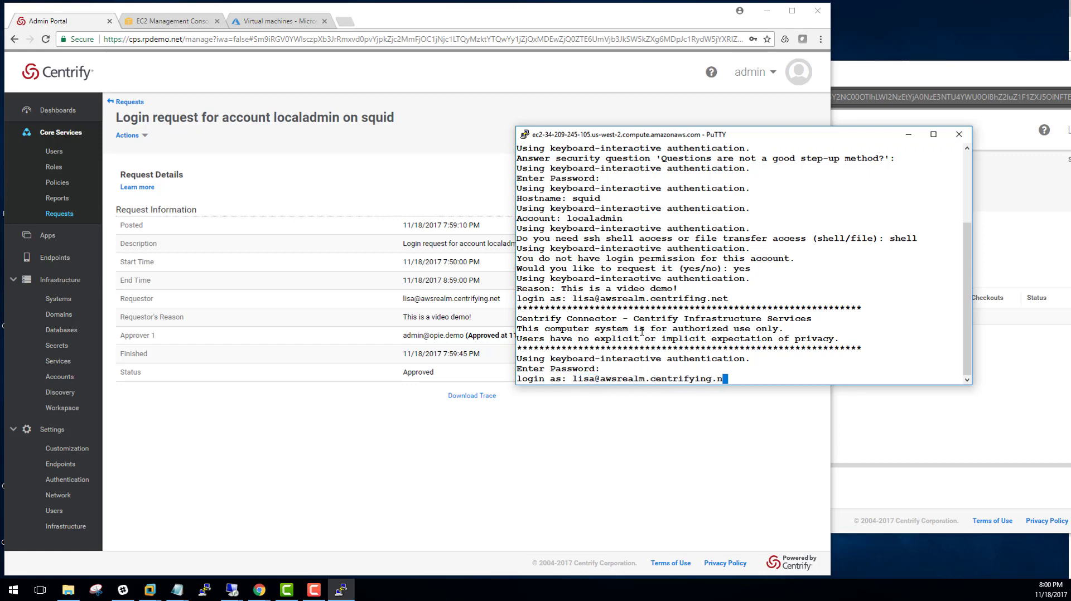
pyautogui.press('Return')
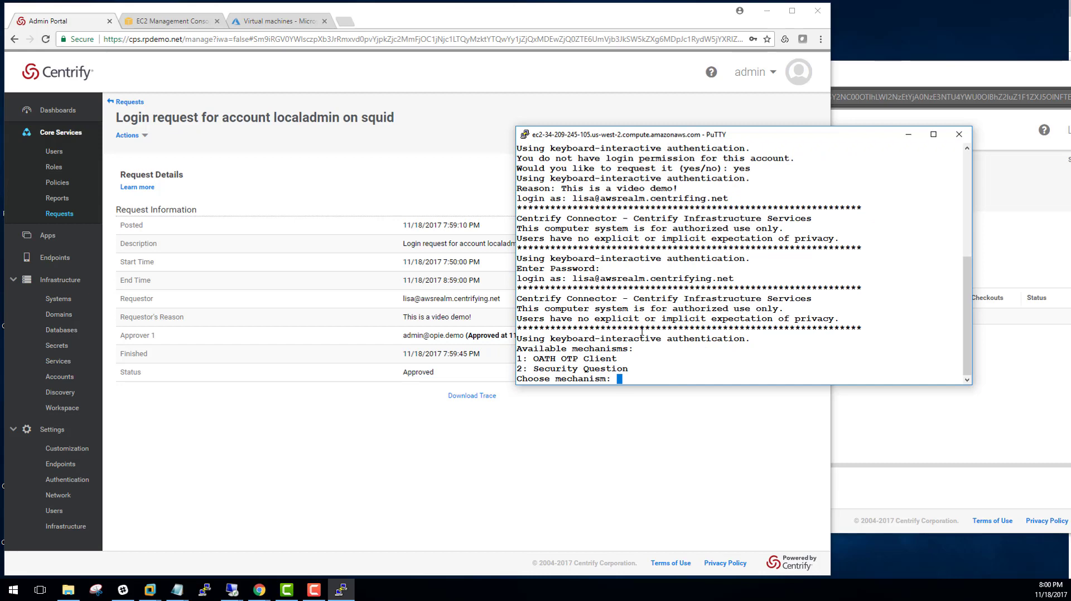
pyautogui.write('2')
pyautogui.press('Return')
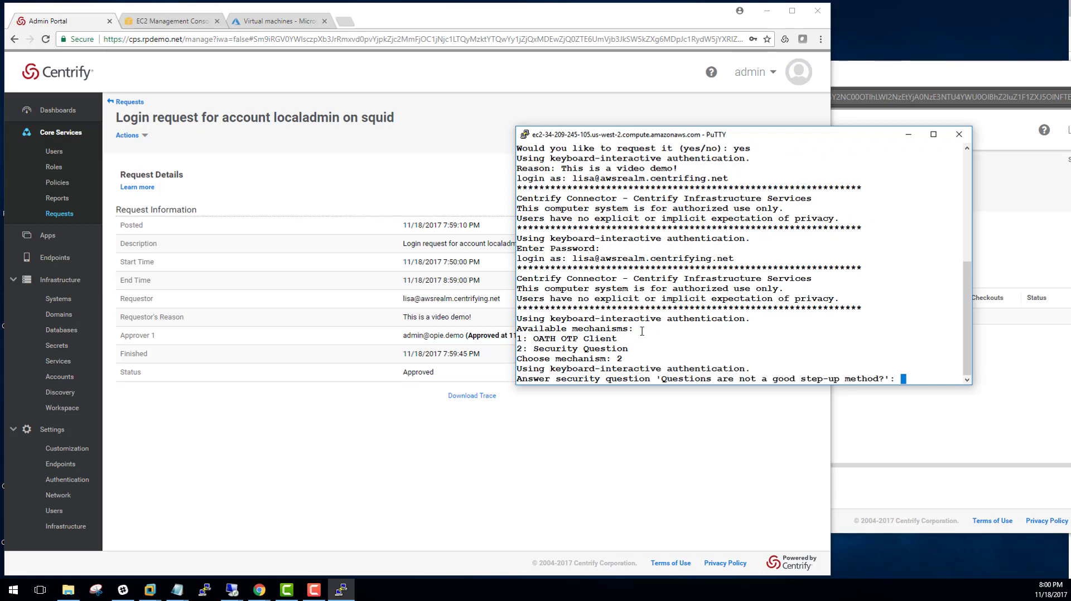
pyautogui.press('Return')
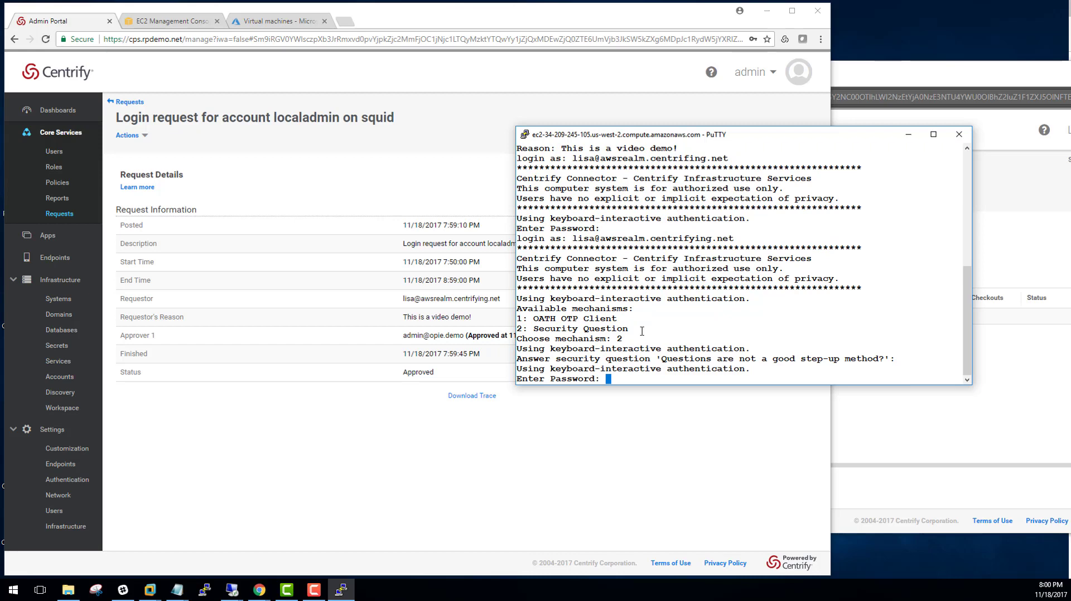
pyautogui.press('Return')
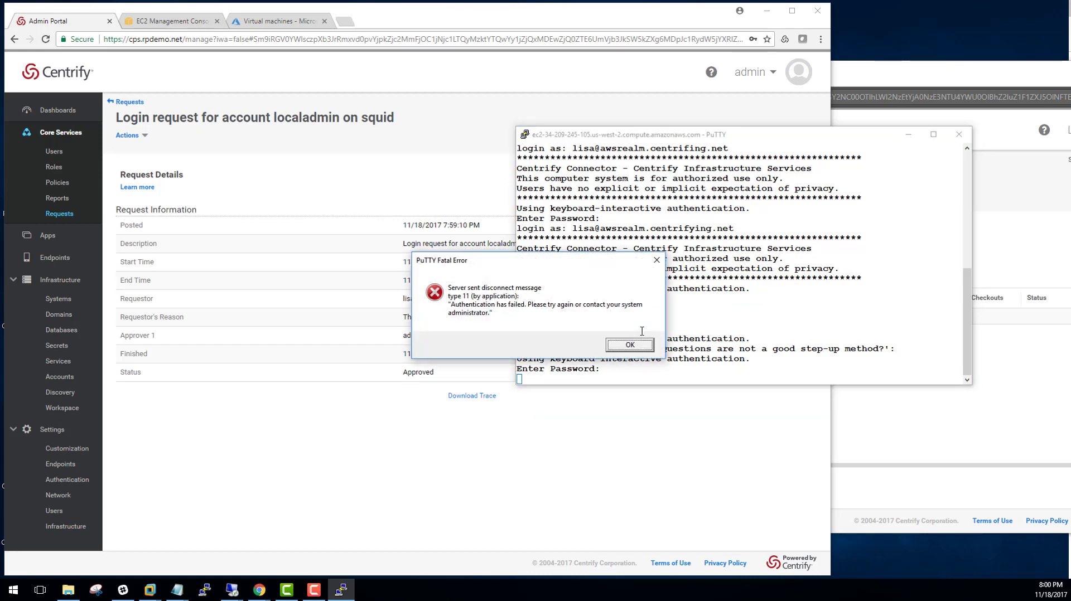
pyautogui.click(629, 346)
pyautogui.rightClick(692, 135)
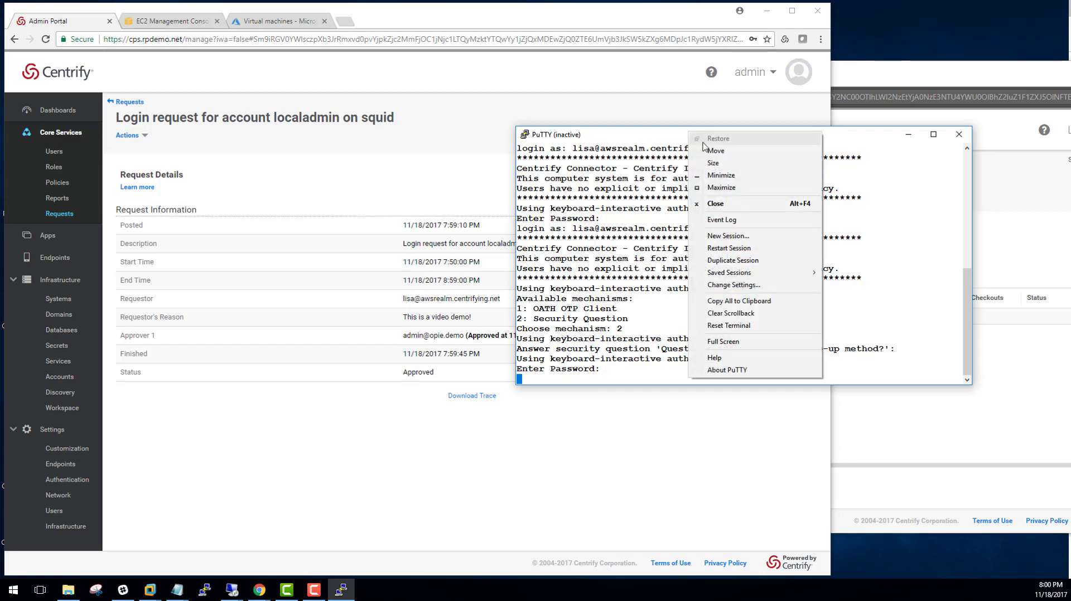
# Restart the session and authenticate with the login name, security question option 2 and password
pyautogui.click(729, 248)
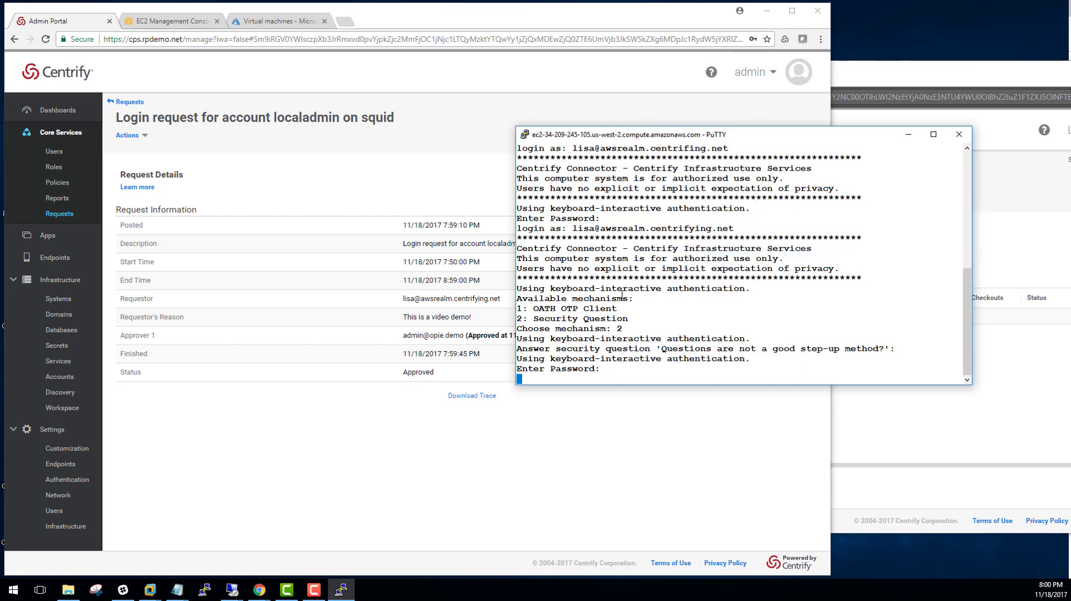
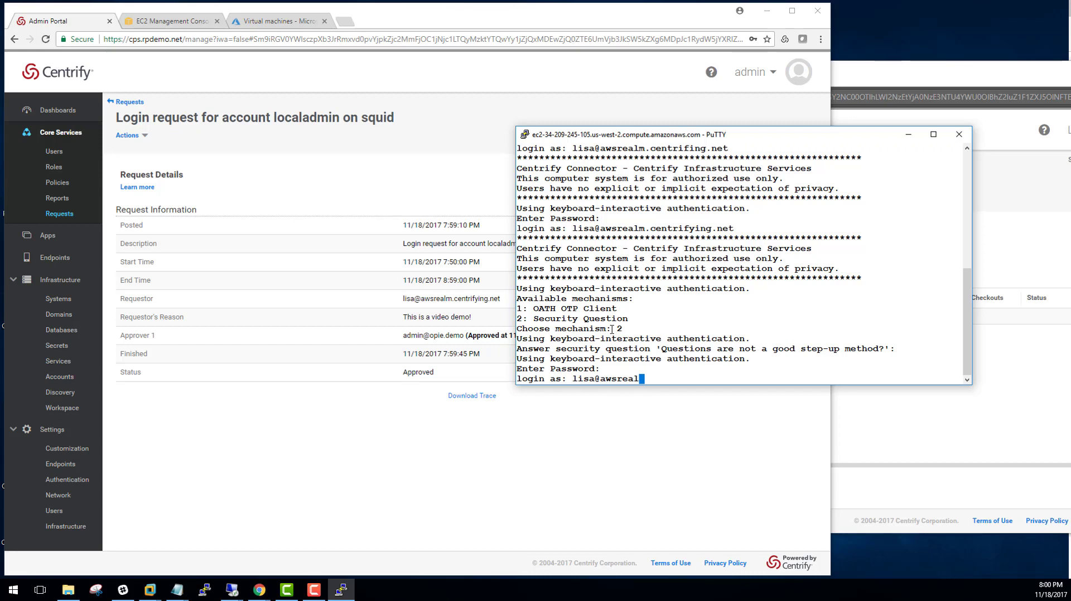
pyautogui.press('Return')
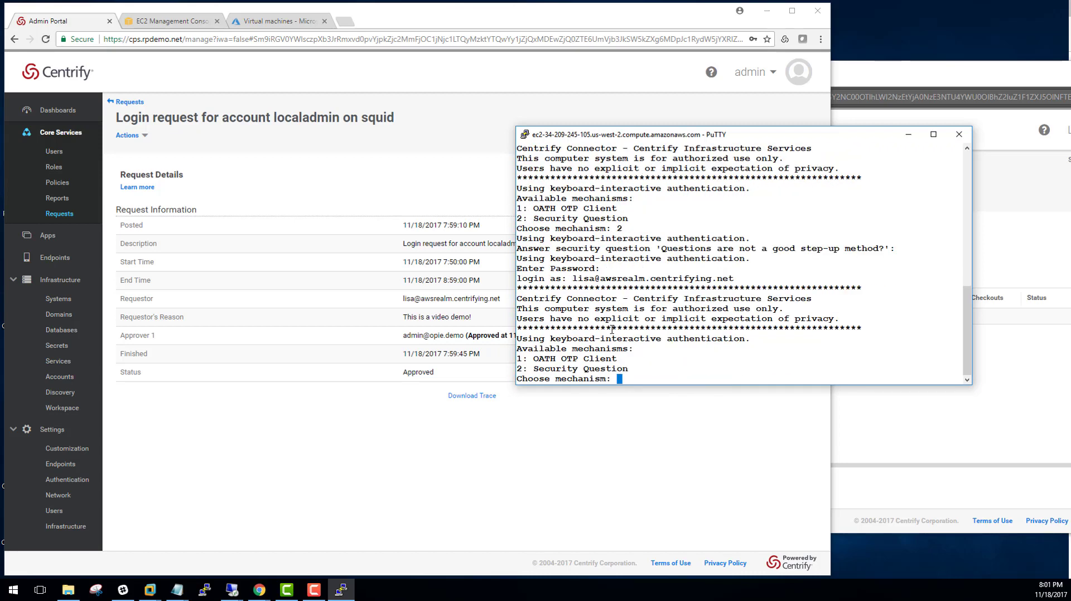
pyautogui.write('2')
pyautogui.press('Return')
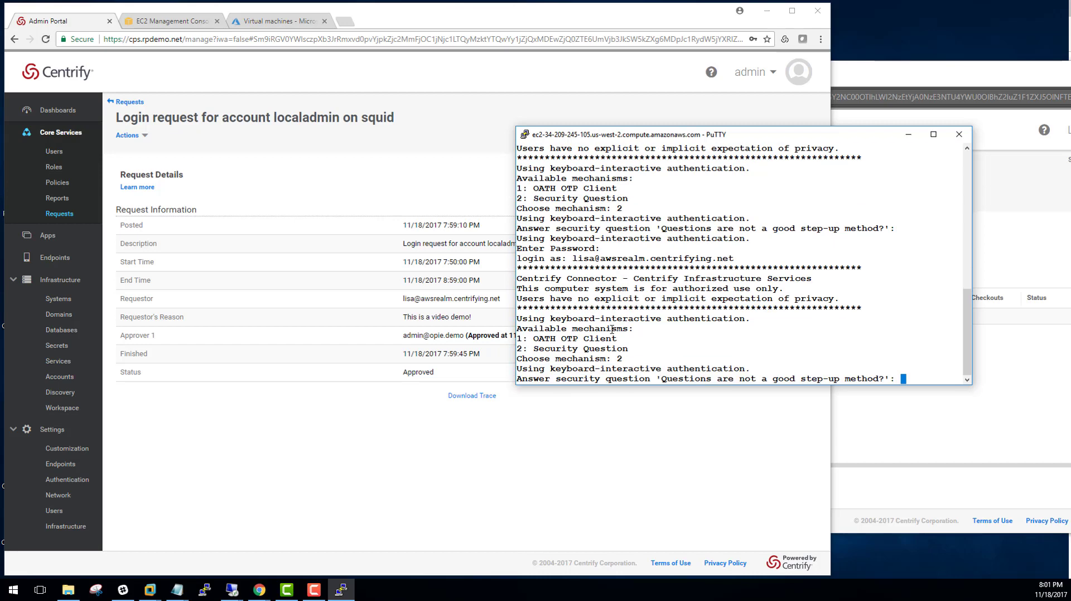
pyautogui.press('Return')
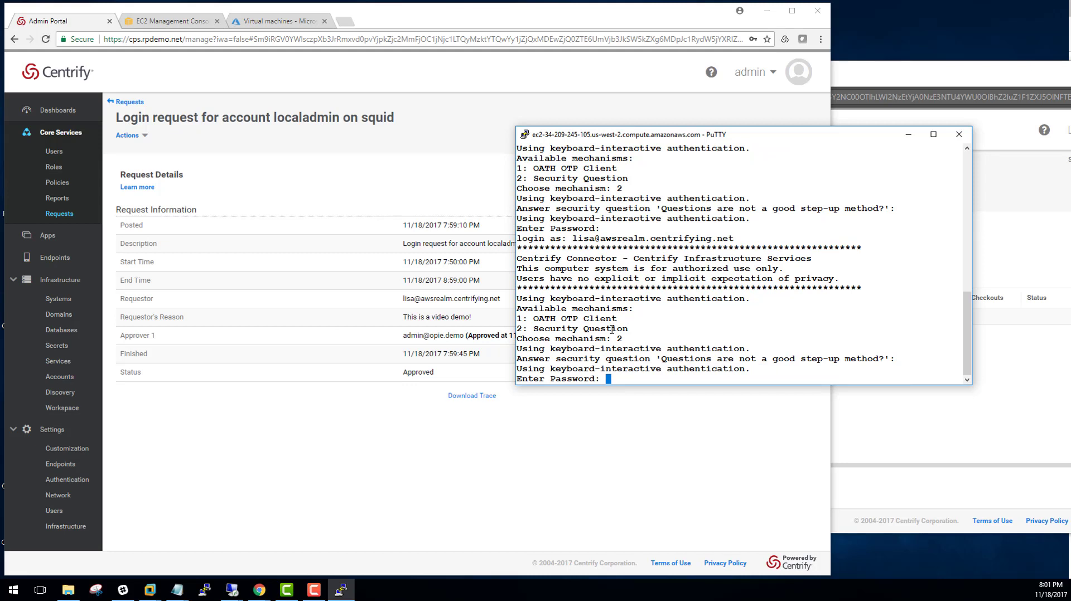
pyautogui.press('Return')
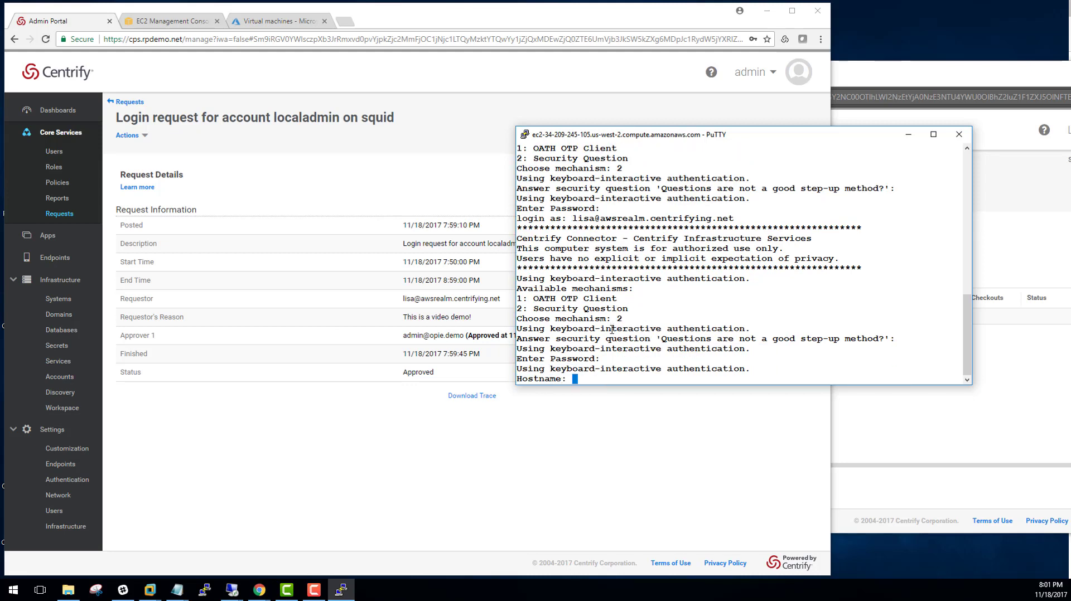
# Enter squid as host, localadmin as account, and request shell access
pyautogui.write('squid')
pyautogui.press('Return')
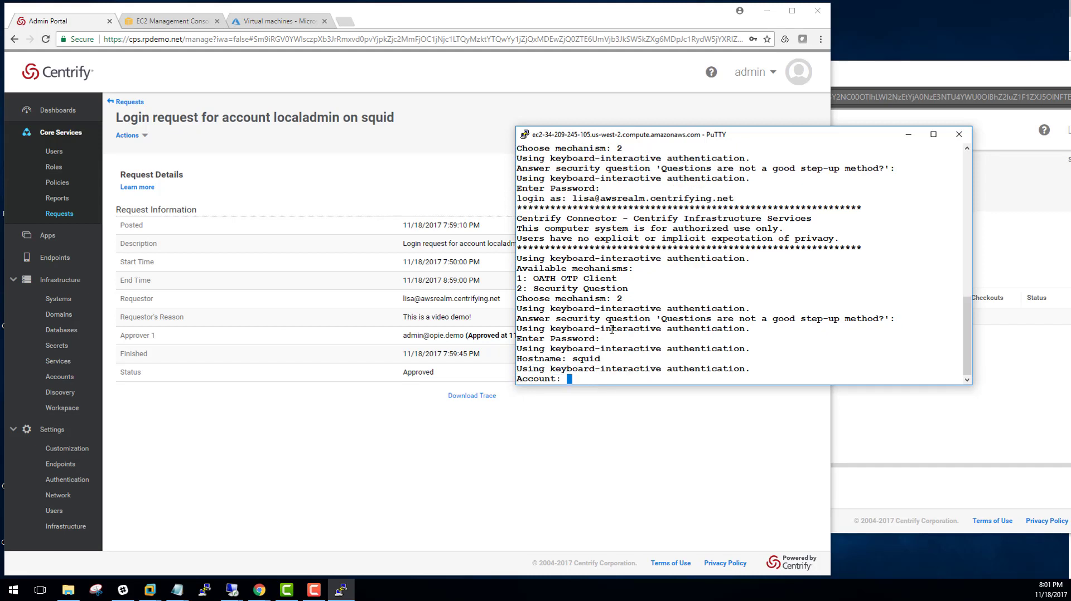
pyautogui.write('localadmin')
pyautogui.press('Return')
pyautogui.write('shell')
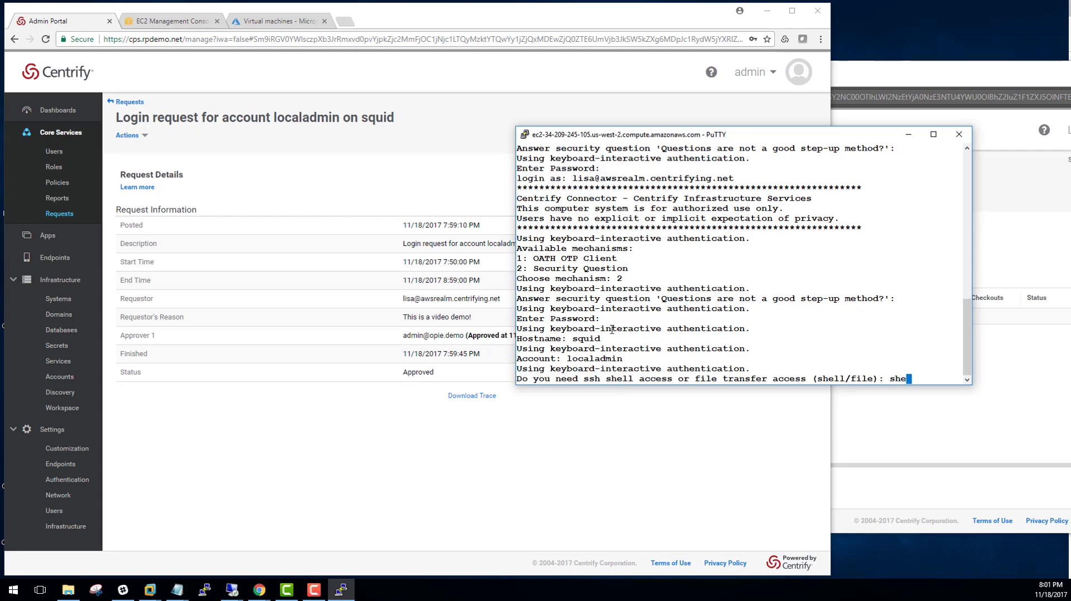
pyautogui.press('Return')
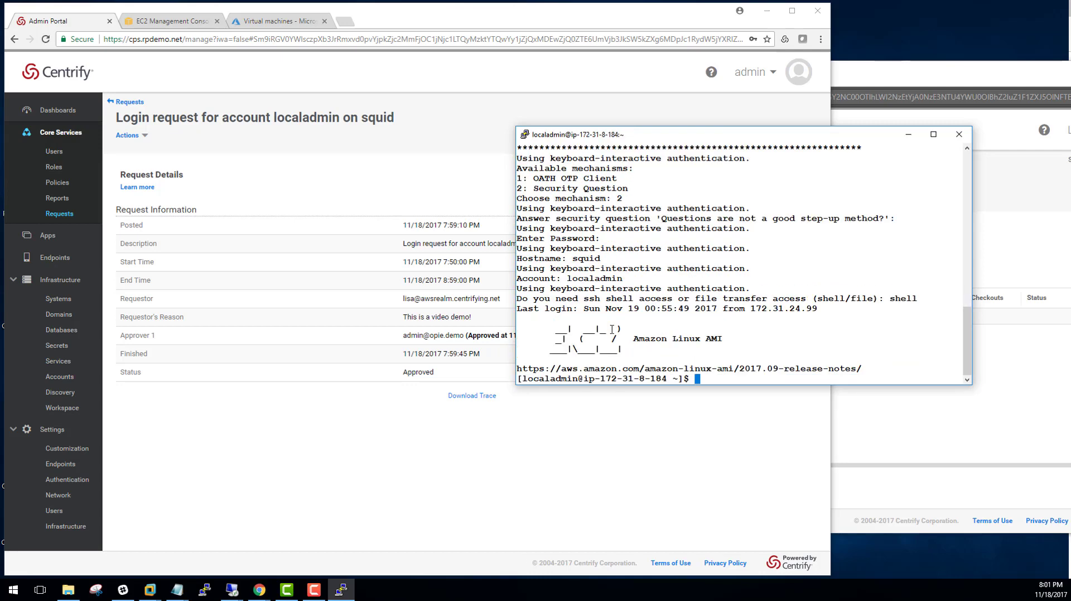